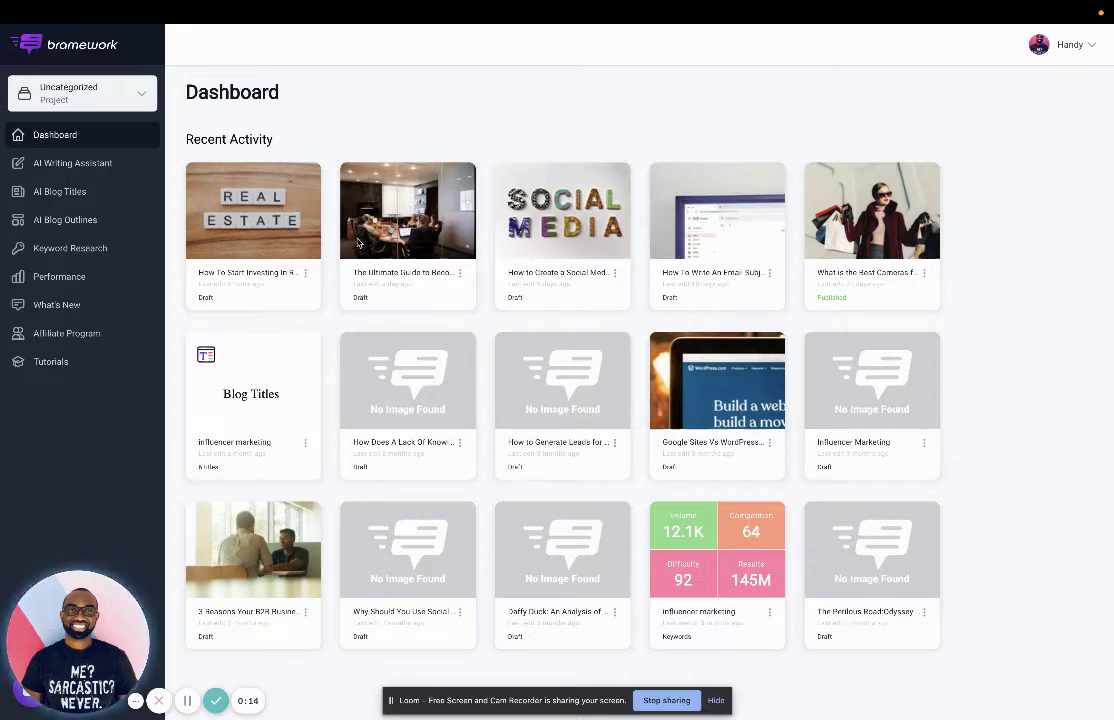
Start a new post from the AI Writing Assistant's long-form posts list
left_click(92, 166)
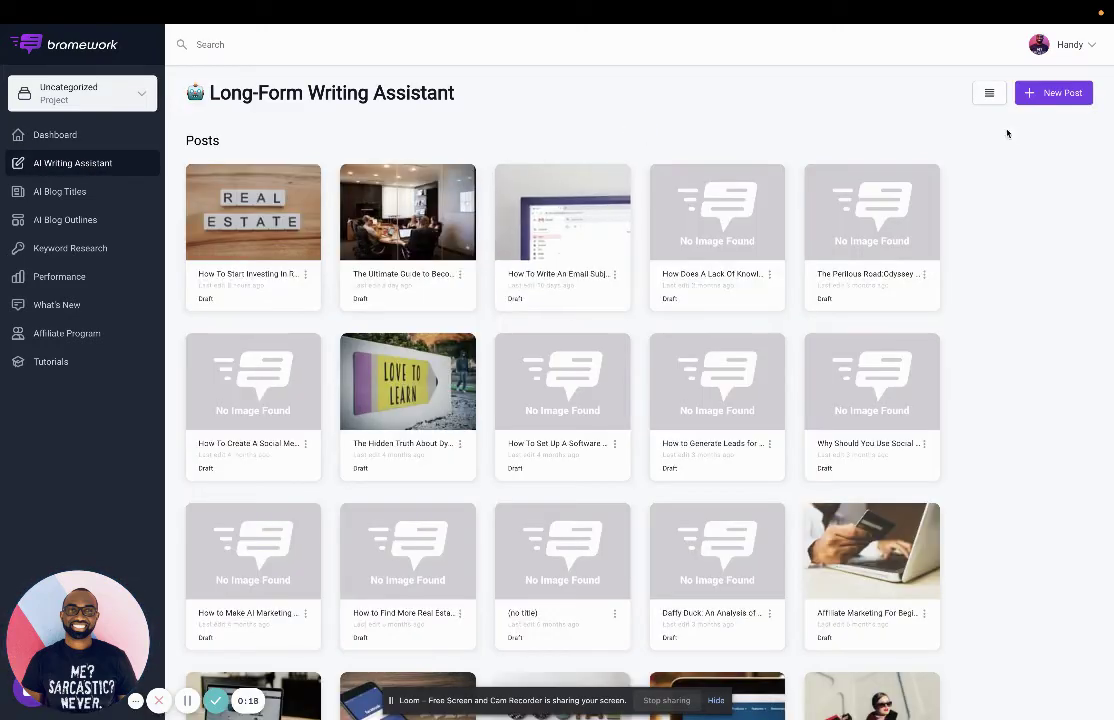
left_click(1040, 97)
Enter 'real estate investing' as the post's target keyword and run the keyword analysis
left_click(535, 211)
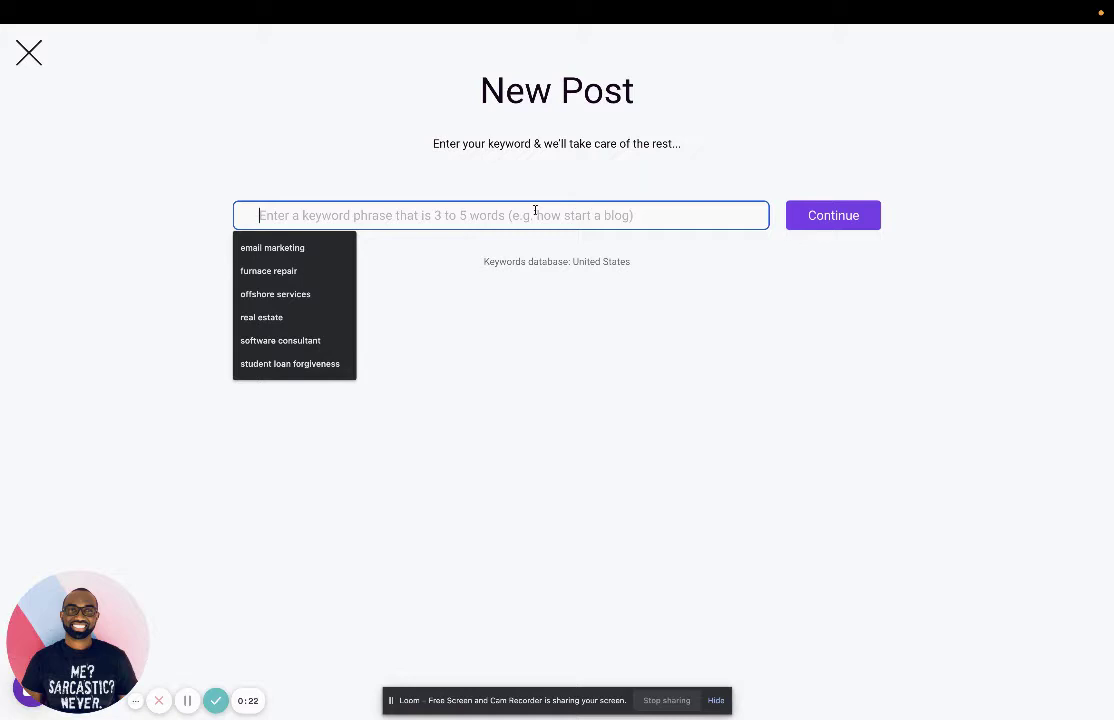
left_click(288, 314)
type("in")
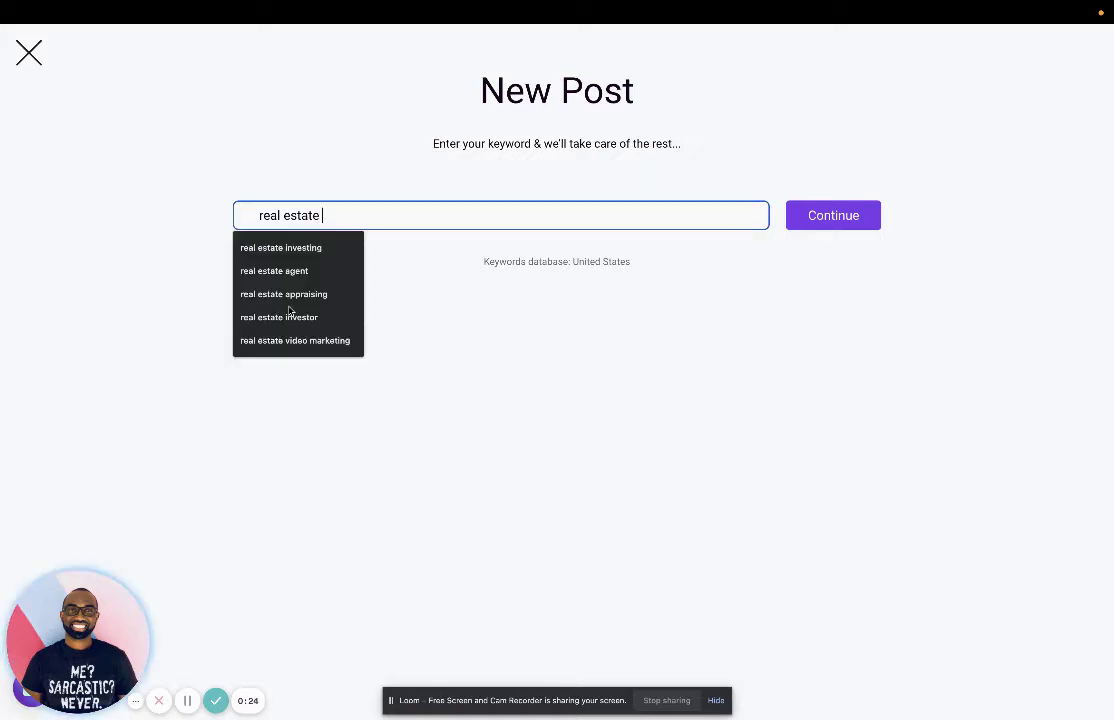
left_click(281, 248)
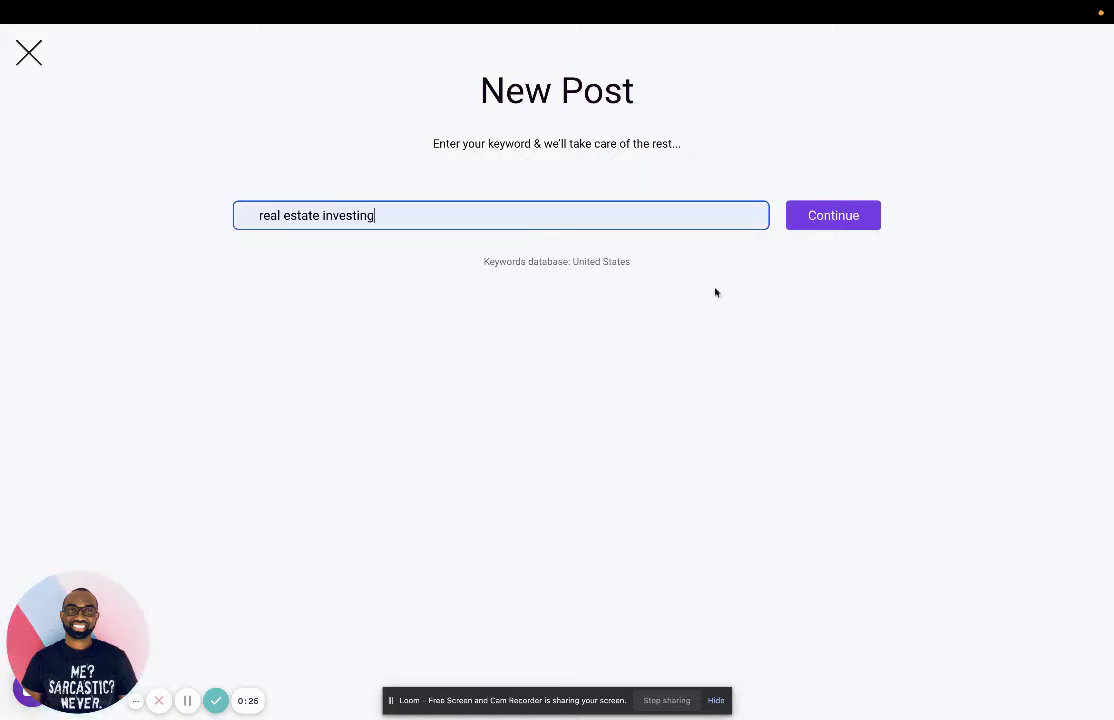
left_click(833, 216)
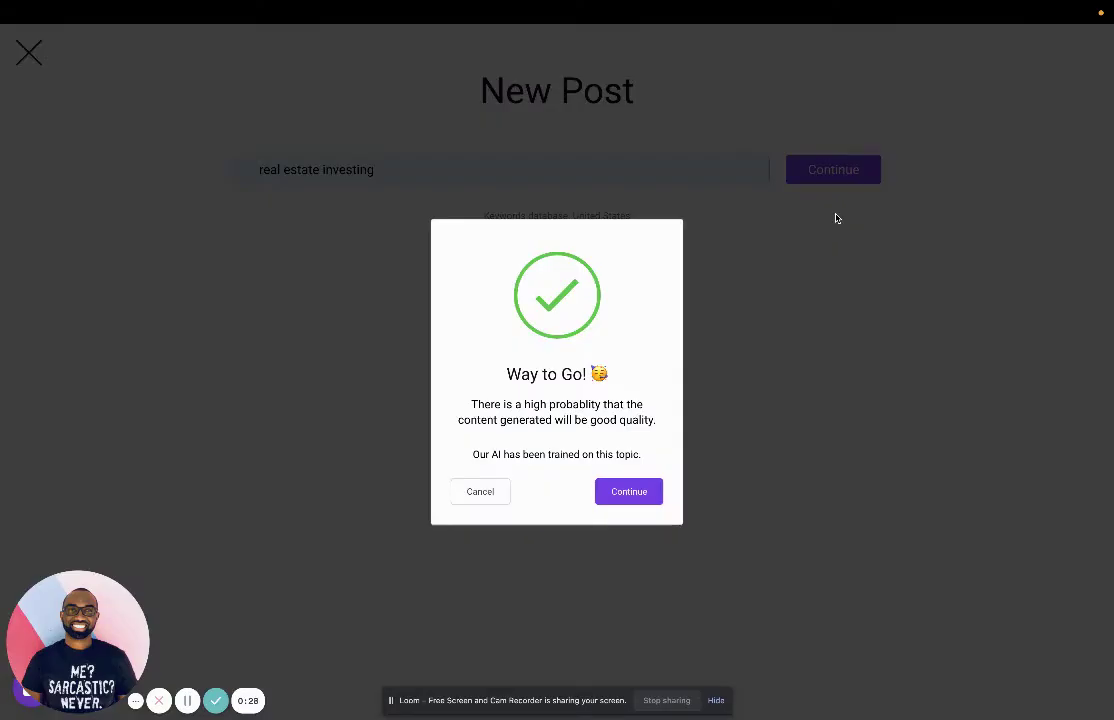
left_click(627, 491)
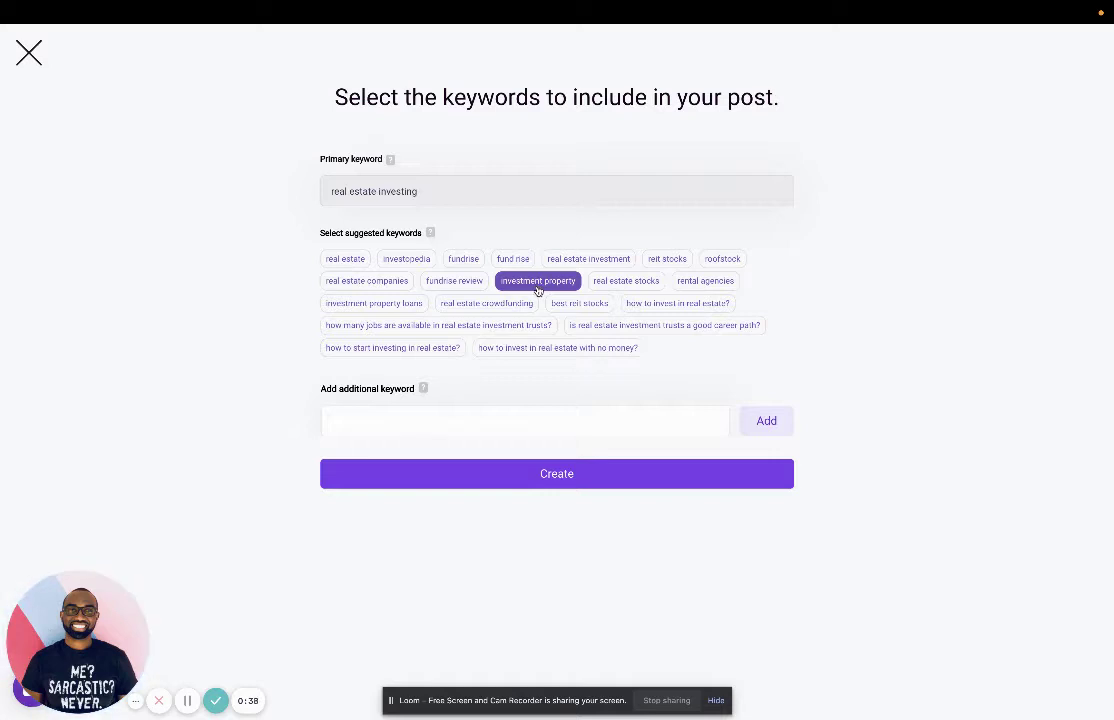
Add 'investment property' and further suggested keywords, then create the post
left_click(538, 289)
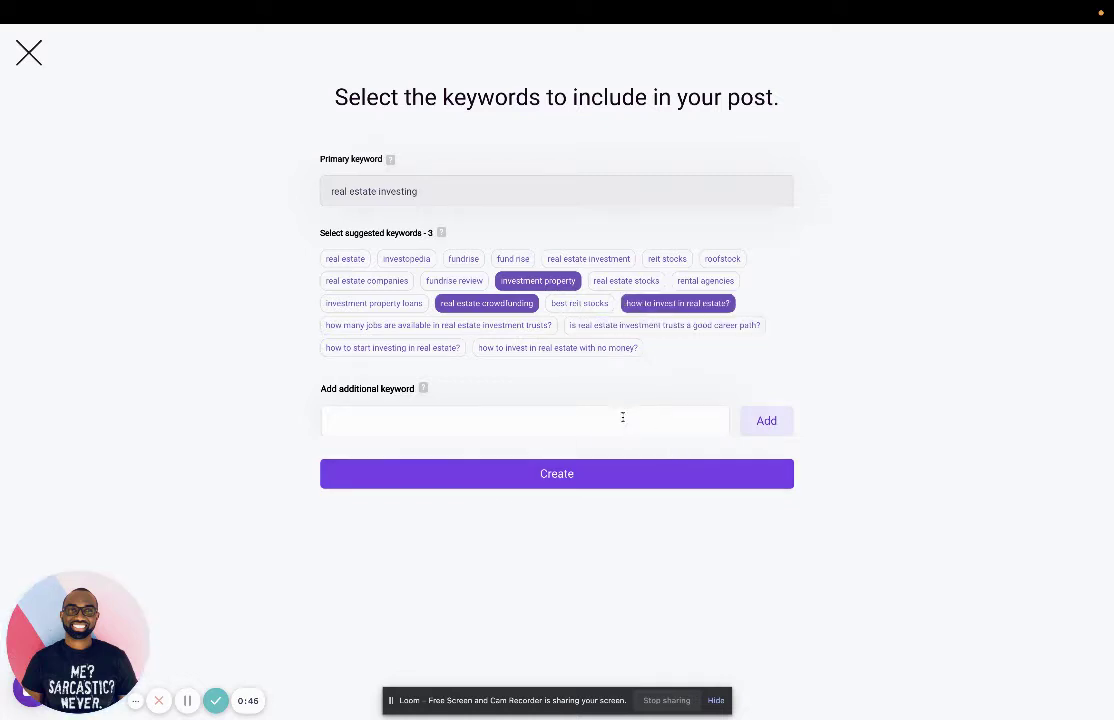
left_click(485, 417)
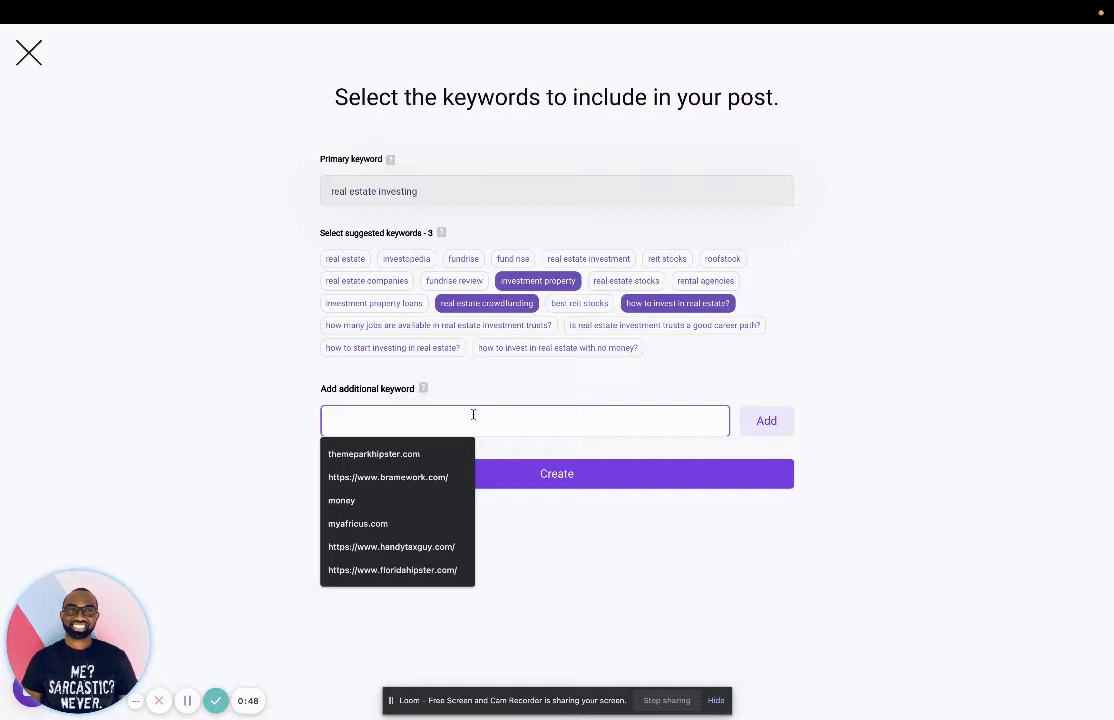
left_click(465, 405)
left_click(470, 410)
left_click(483, 405)
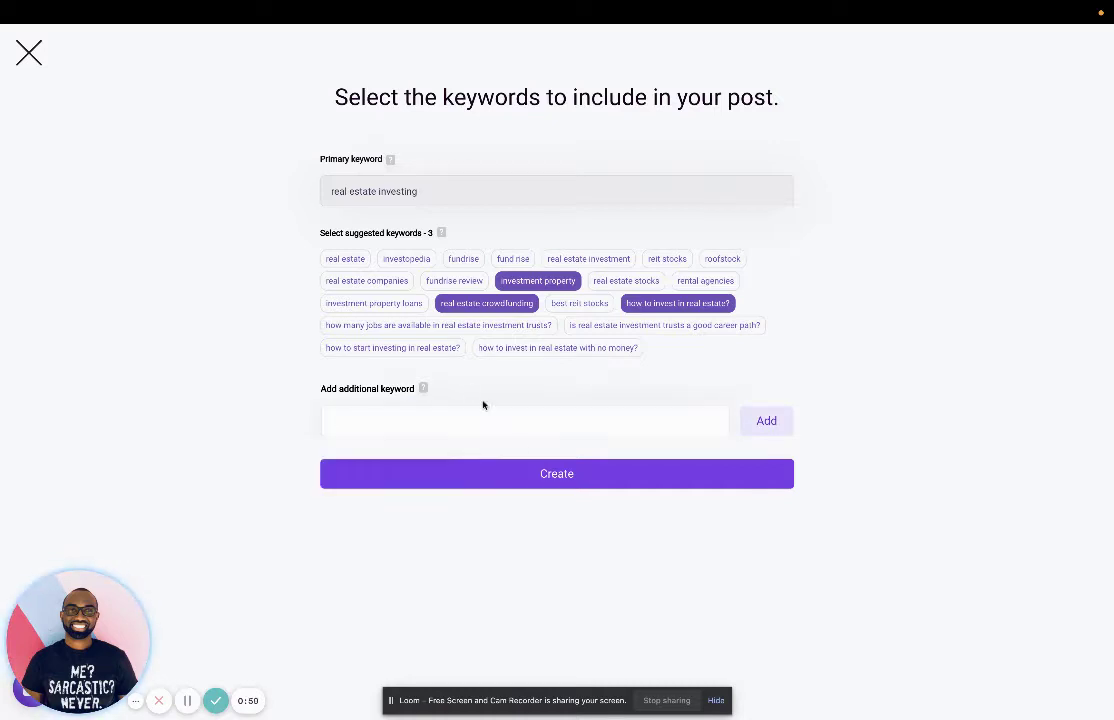
left_click(570, 481)
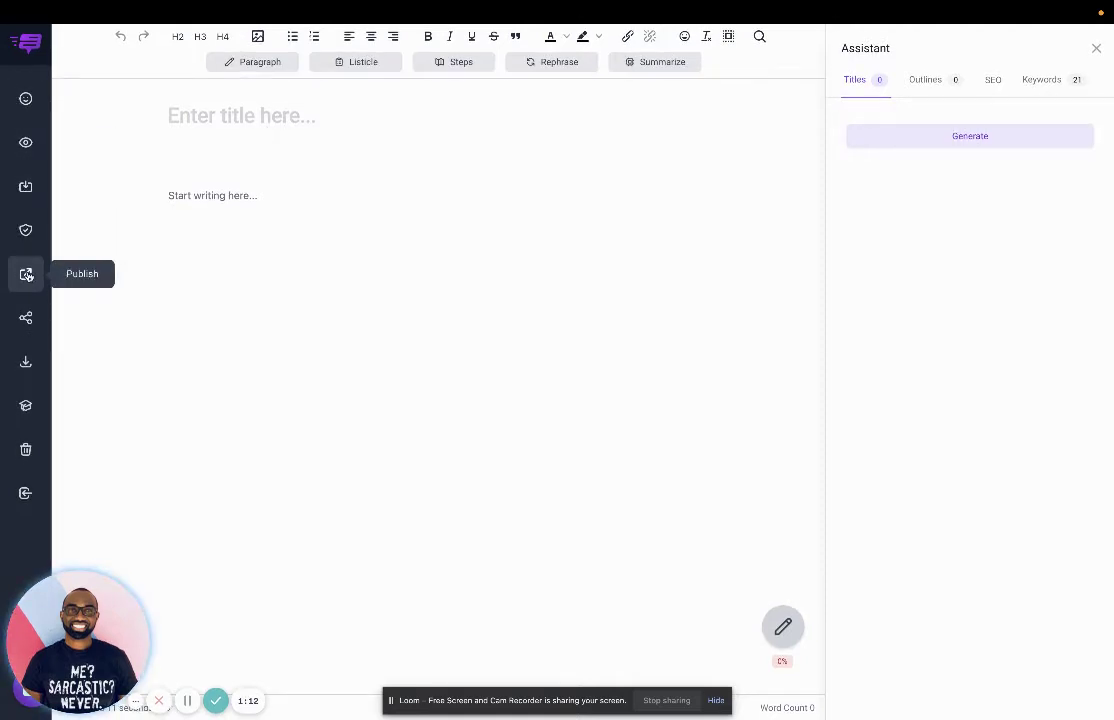
left_click(24, 99)
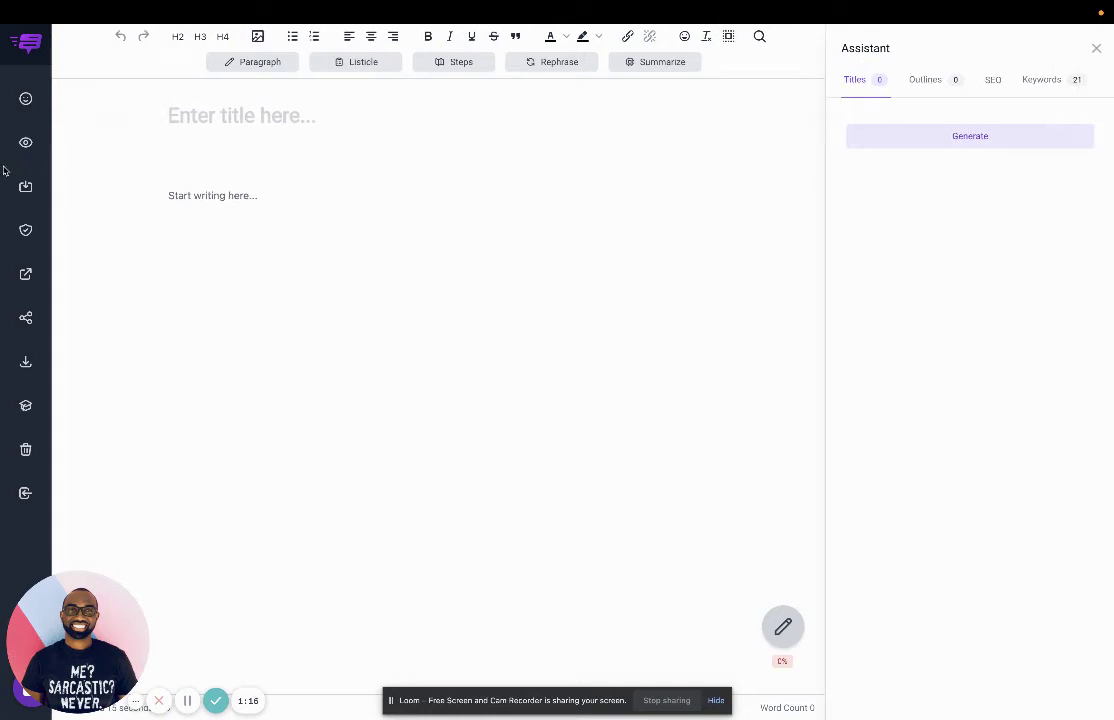
left_click(27, 97)
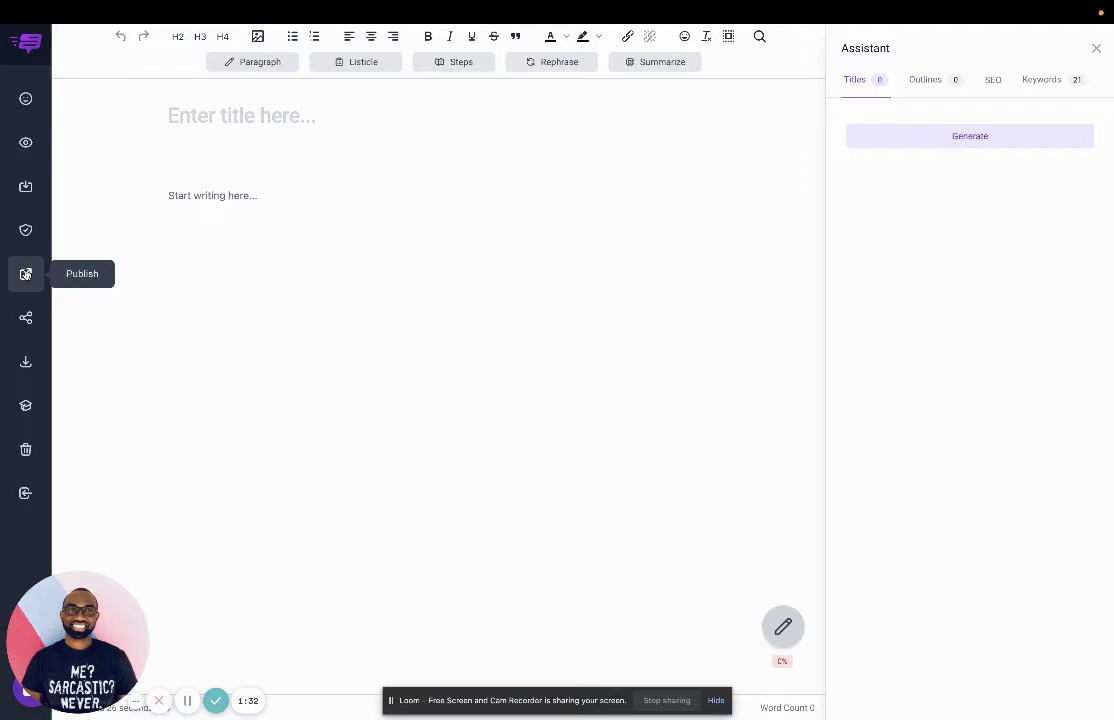
left_click(26, 273)
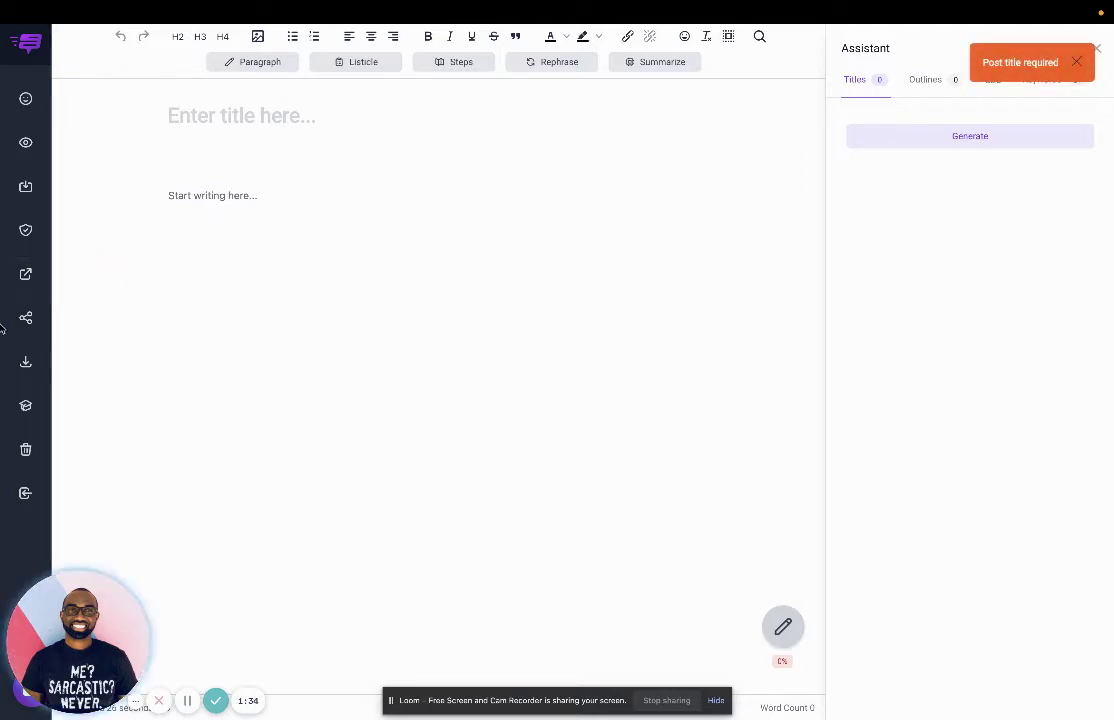
left_click(26, 318)
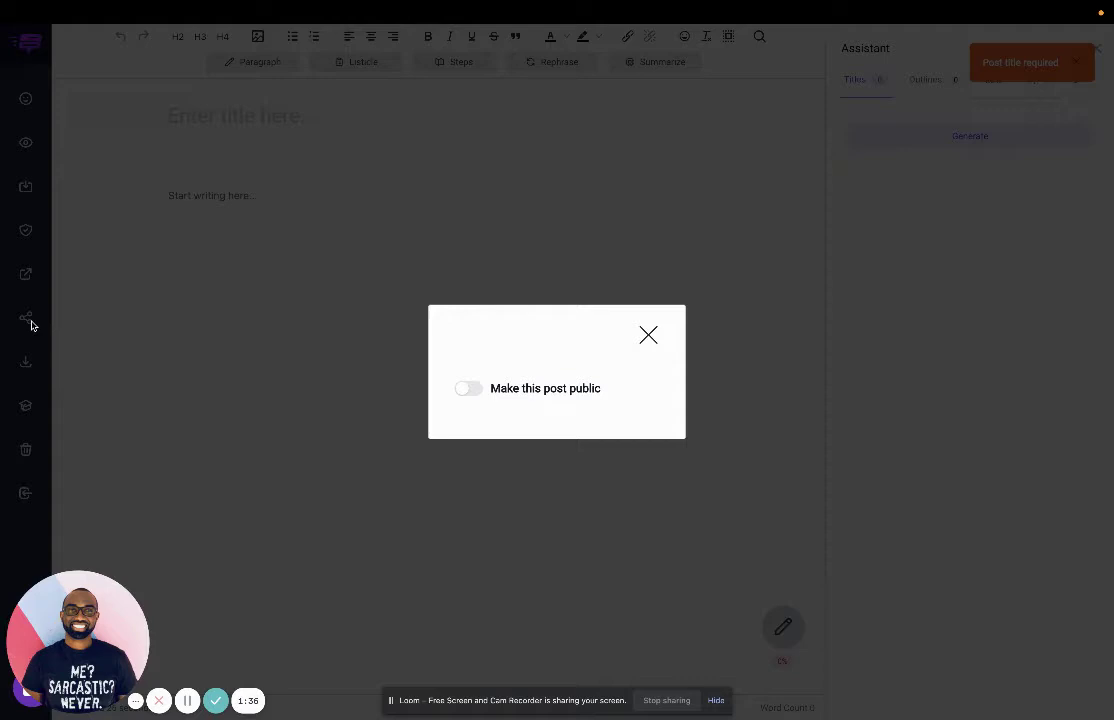
left_click(649, 335)
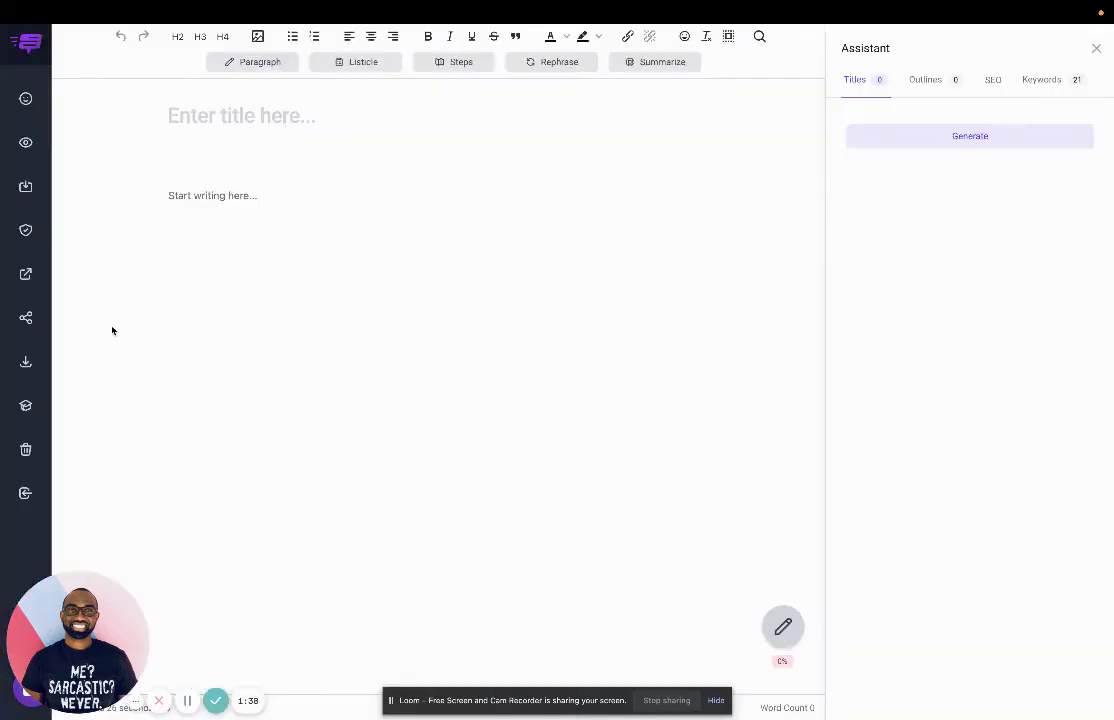
left_click(25, 366)
left_click(25, 368)
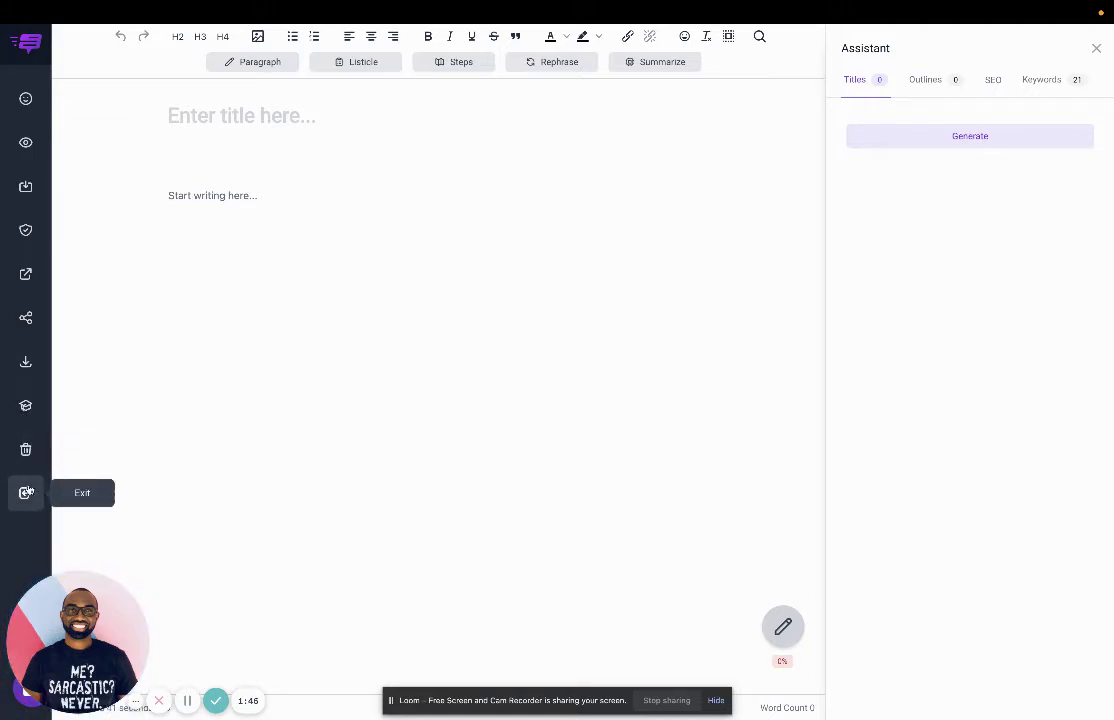
Apply the AI title 'Tips To Successfully Invest In Real Estate' and insert the AI outline without 'Introduction:'
left_click(976, 138)
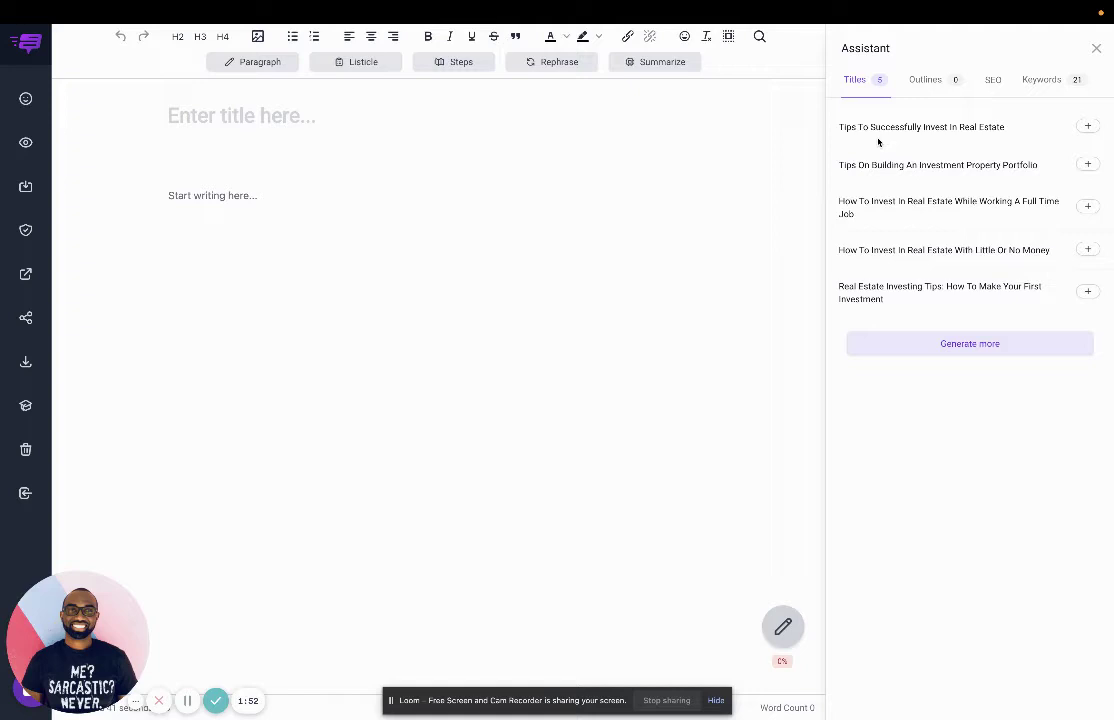
left_click(1087, 126)
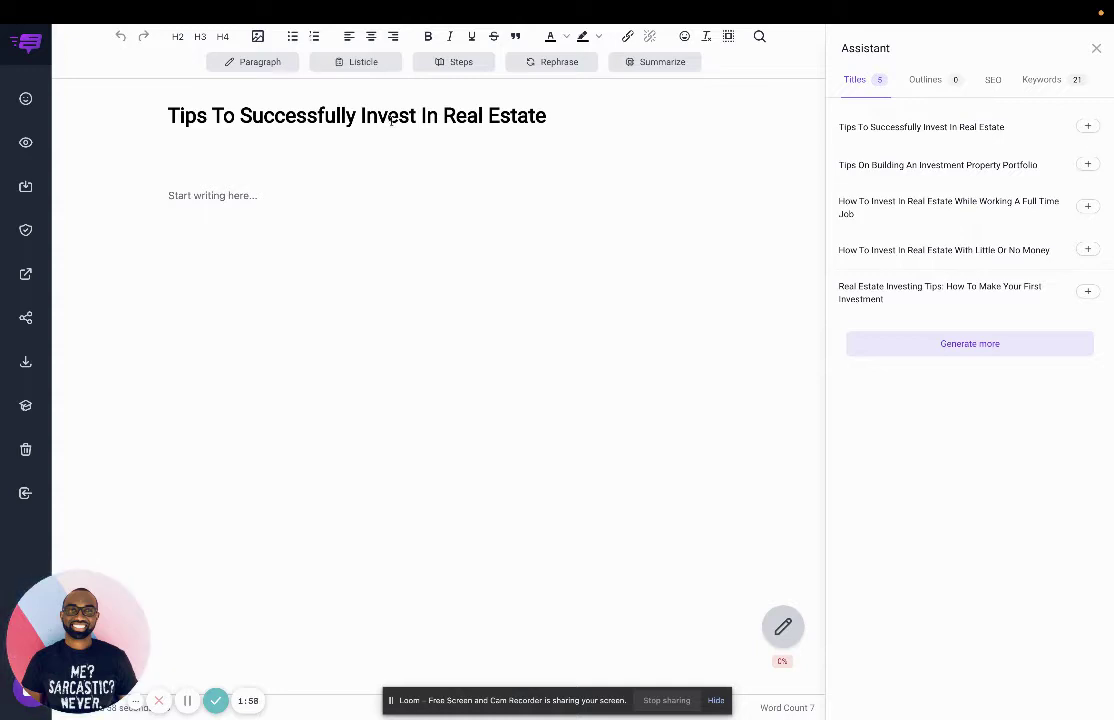
left_click(921, 82)
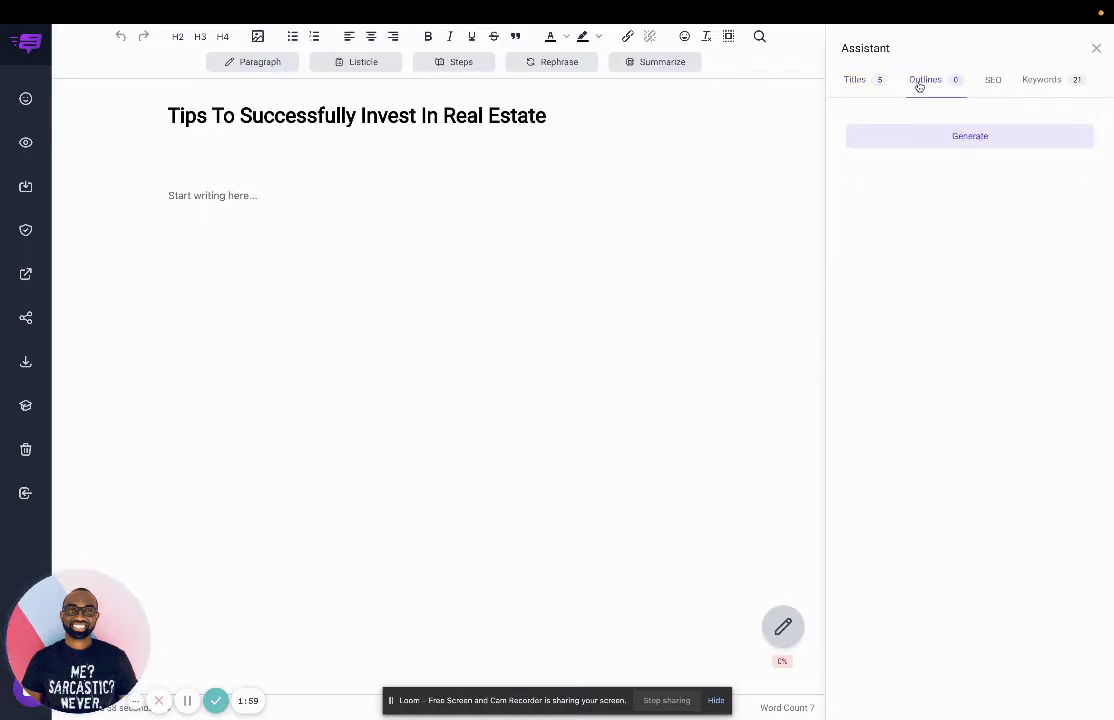
left_click(968, 148)
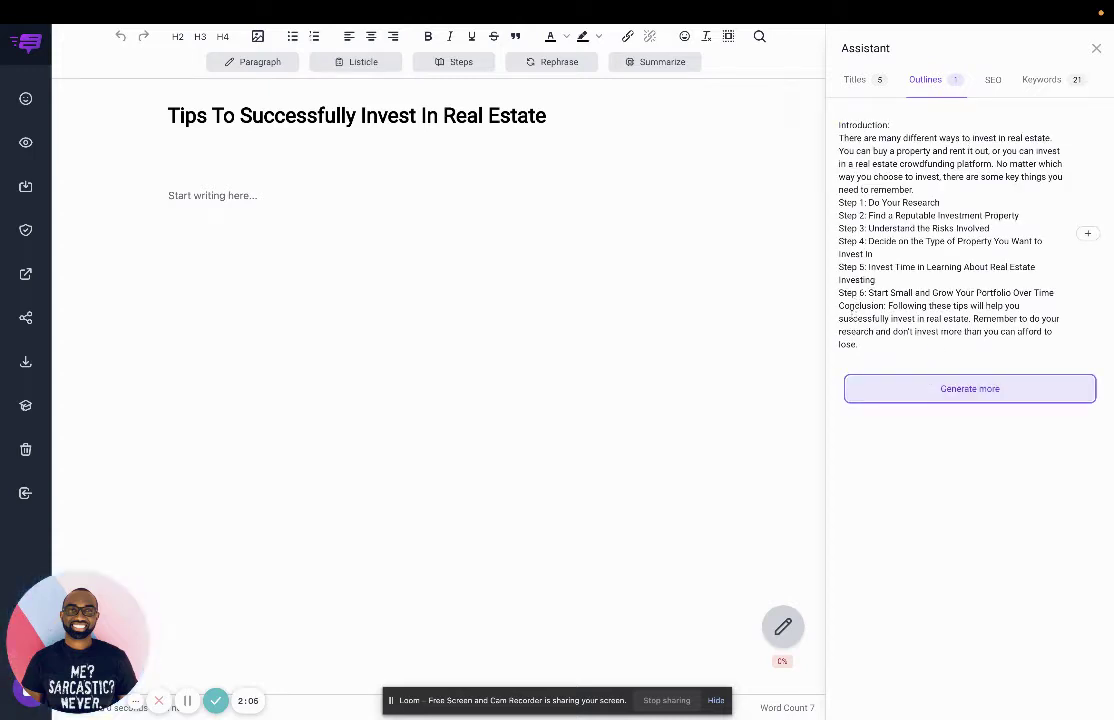
left_click(1088, 236)
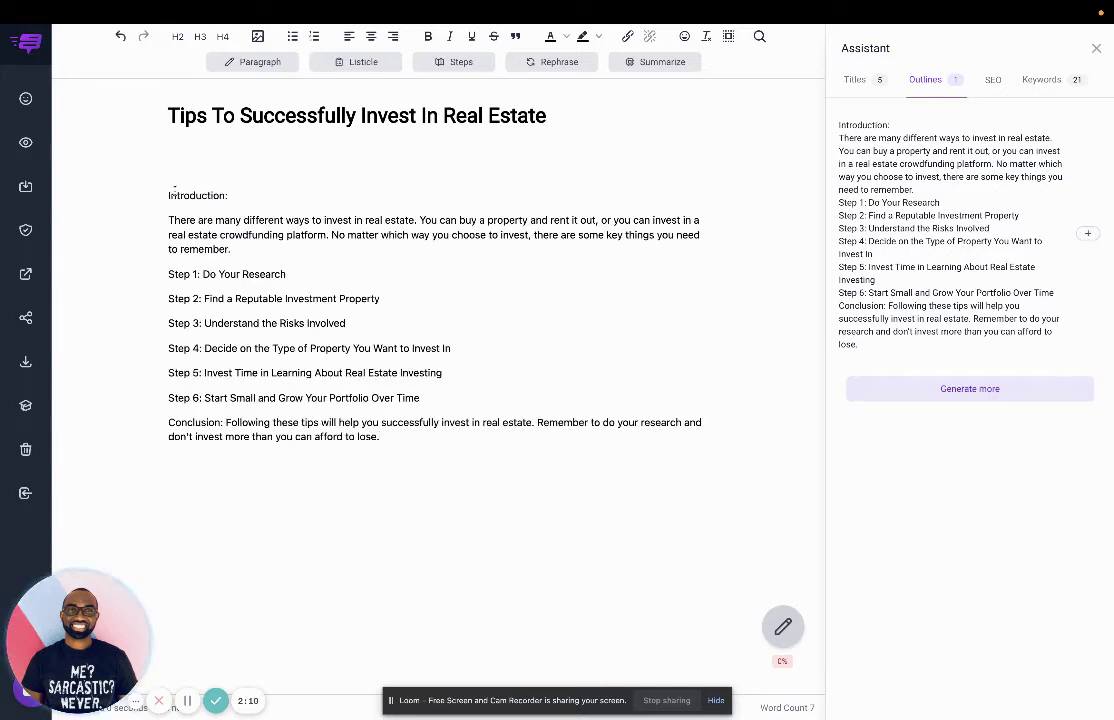
left_click_drag(168, 196, 250, 199)
type("V")
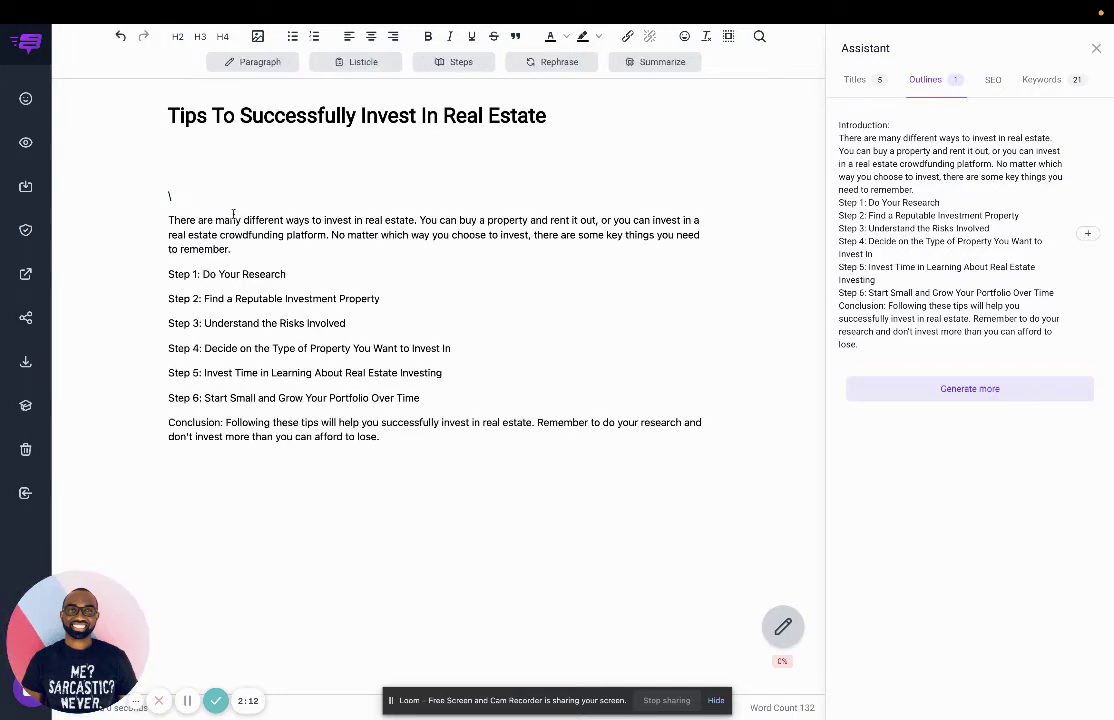
key("Delete")
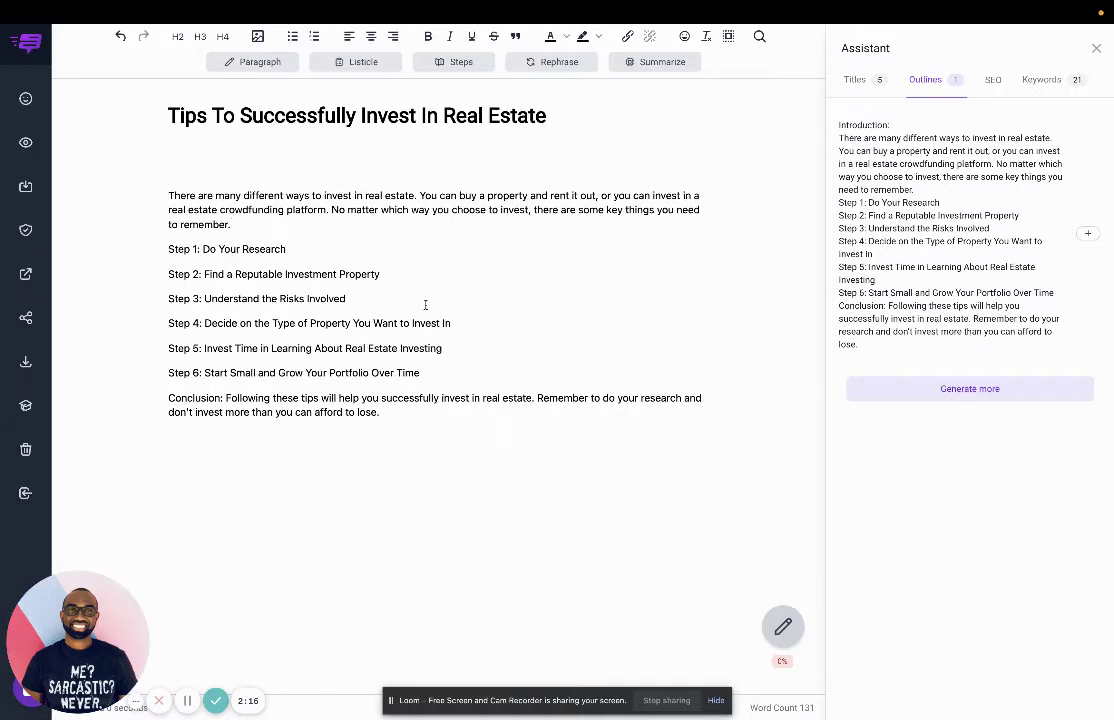
Set the Unsplash REAL ESTATE letter-blocks photo as the post's featured image
left_click(992, 80)
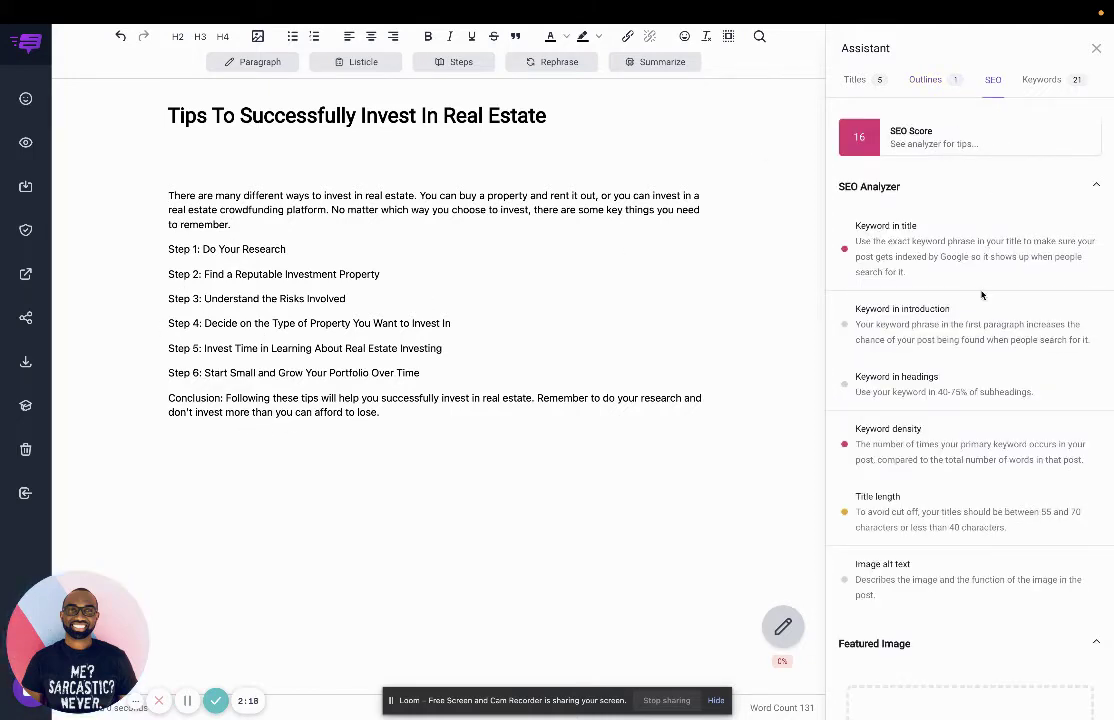
scroll(988, 270, "down", 1)
scroll(981, 294, "up", 1)
scroll(956, 242, "down", 4)
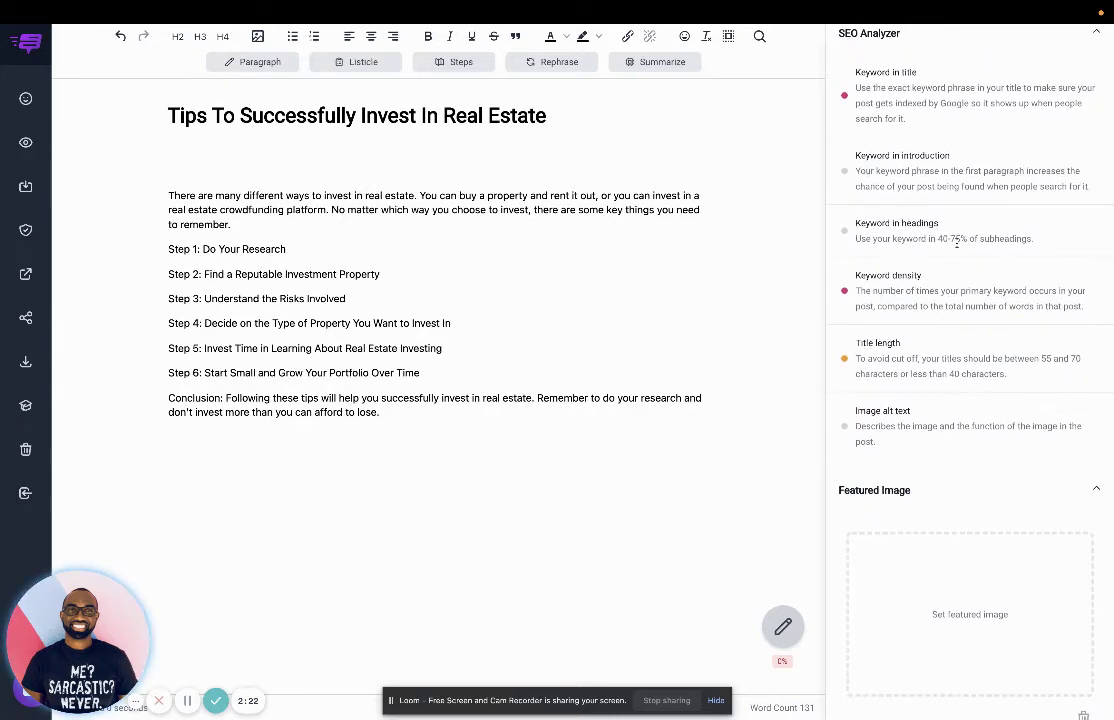
scroll(956, 242, "up", 4)
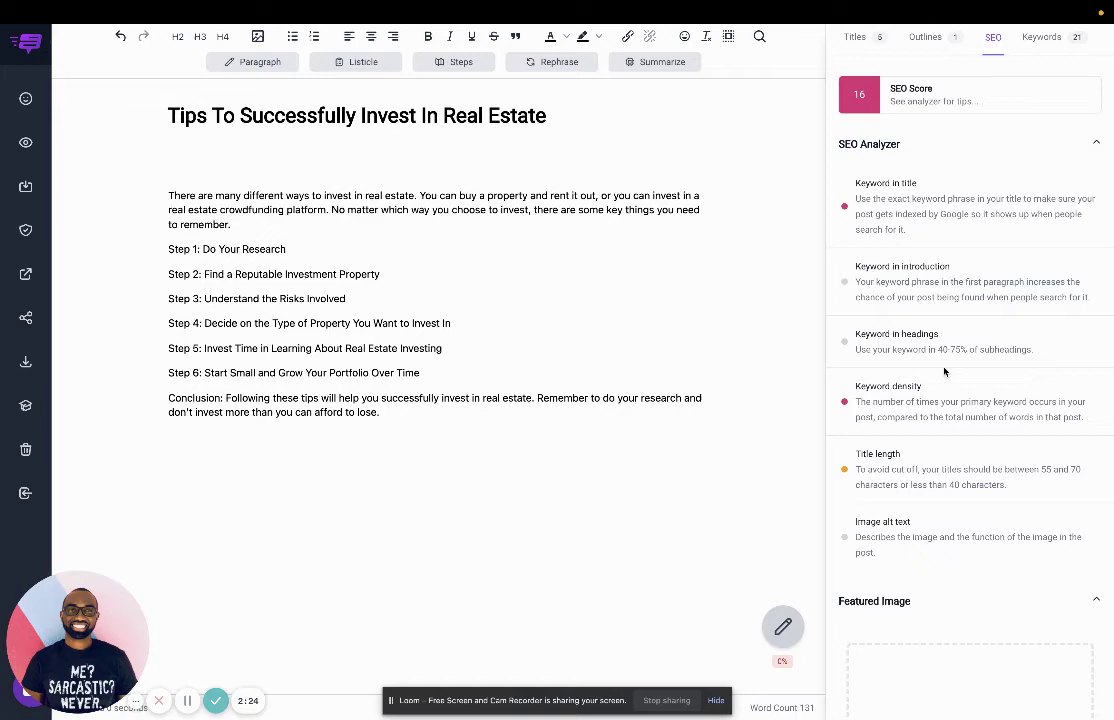
scroll(944, 371, "down", 2)
scroll(944, 371, "down", 2)
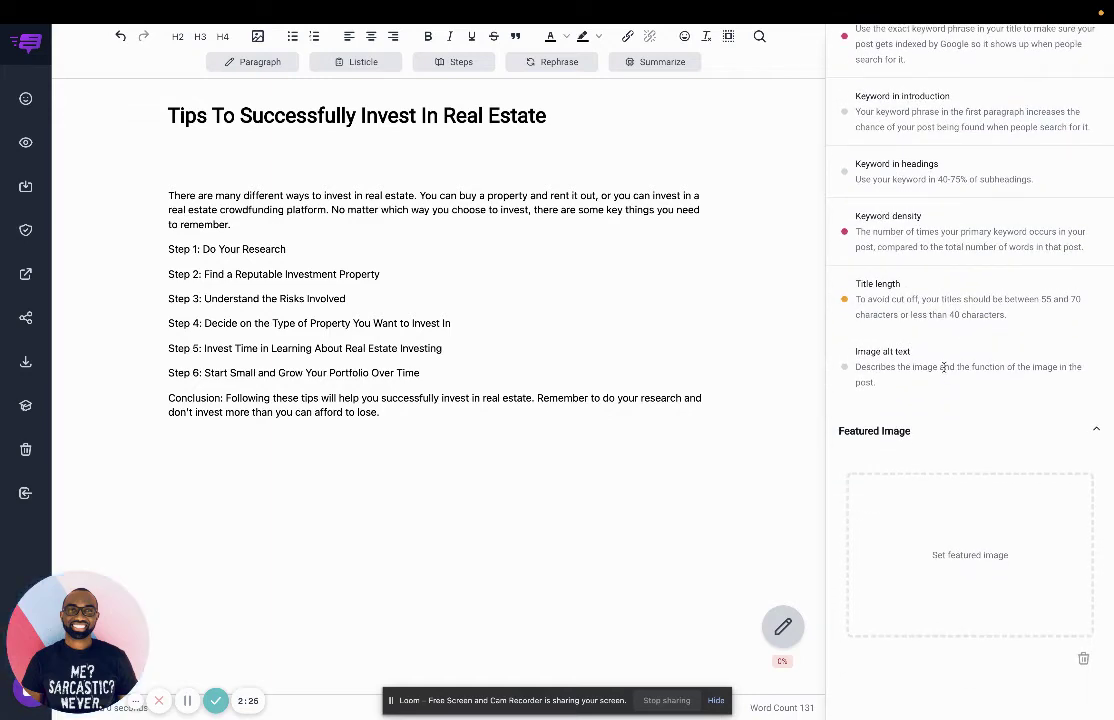
scroll(943, 367, "up", 3)
scroll(875, 368, "down", 3)
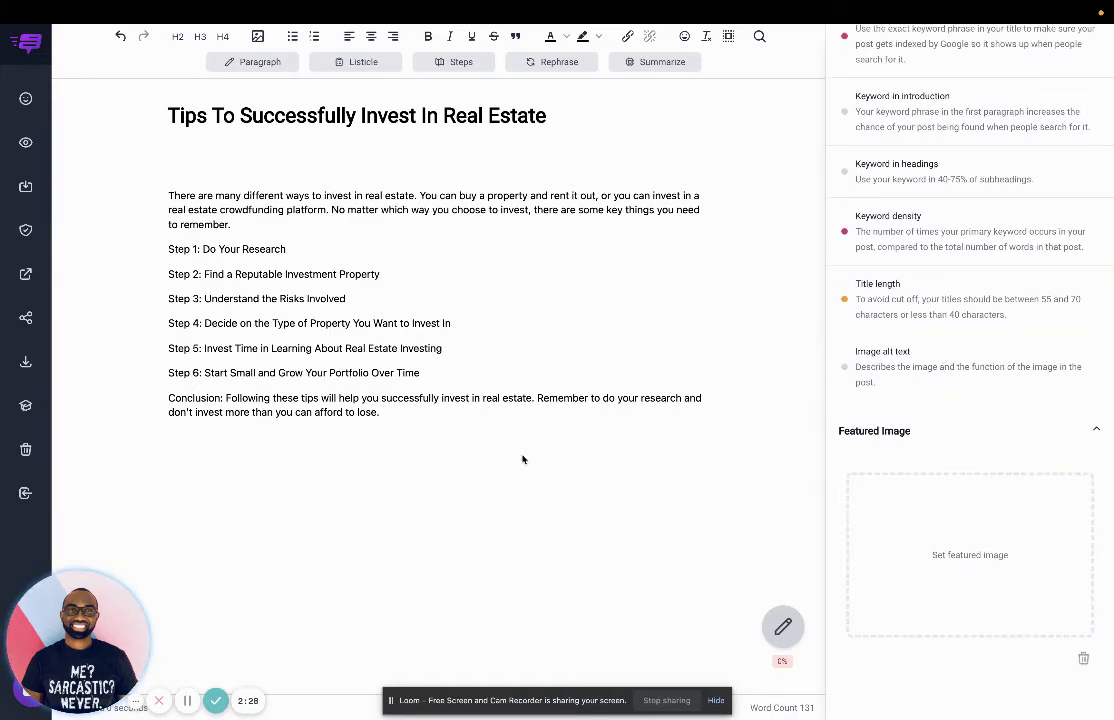
left_click(940, 553)
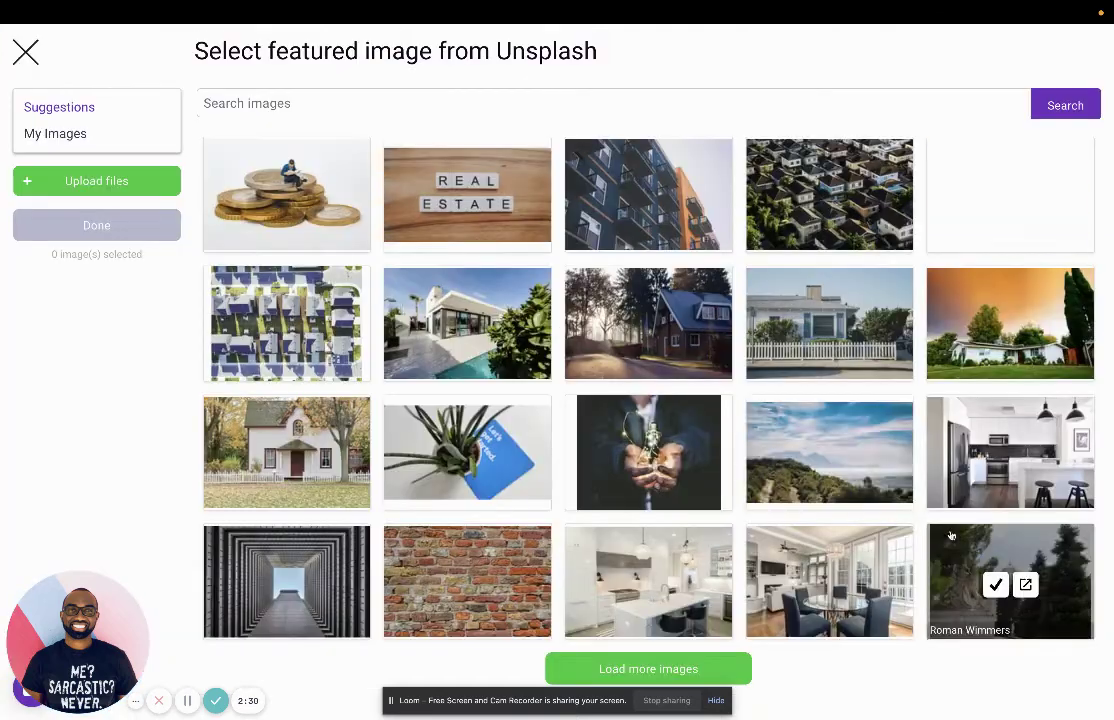
left_click(452, 194)
left_click(114, 232)
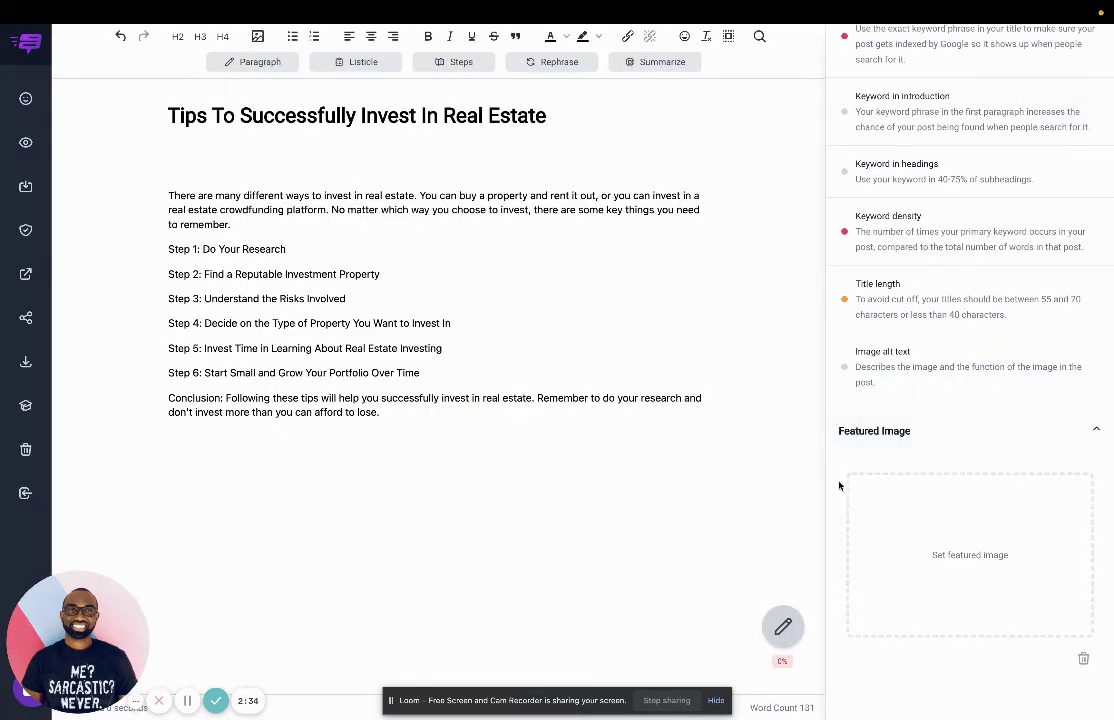
Save the featured image's alt text 'real estate letter blocks', title and description
scroll(840, 488, "down", 3)
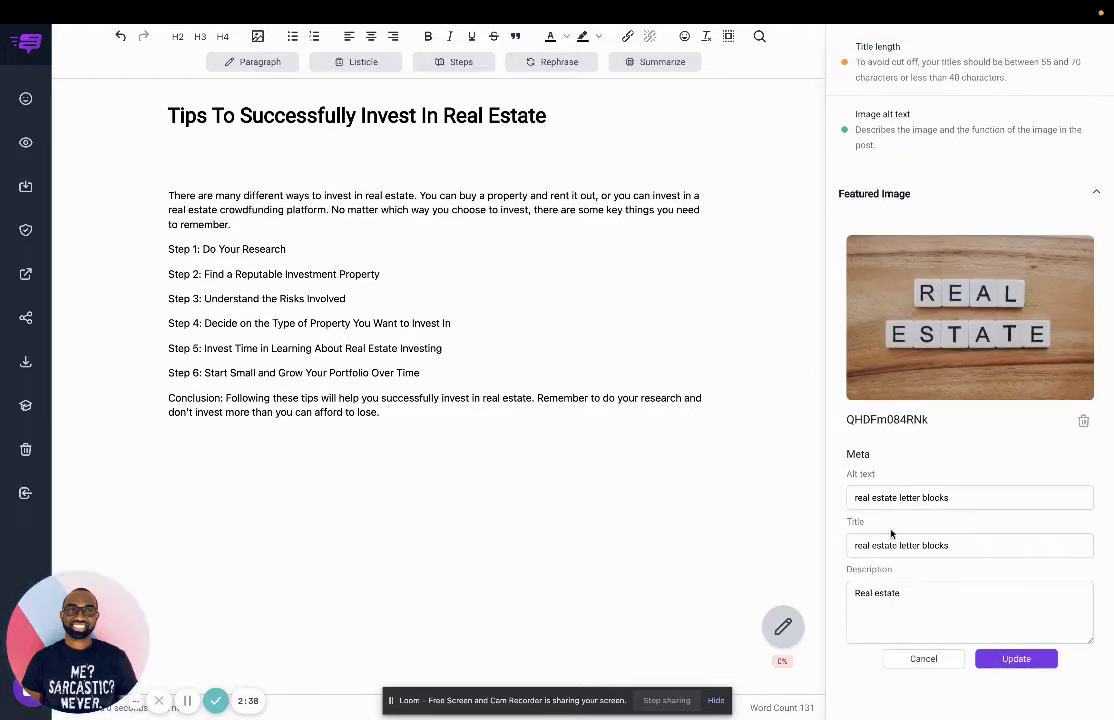
left_click(913, 596)
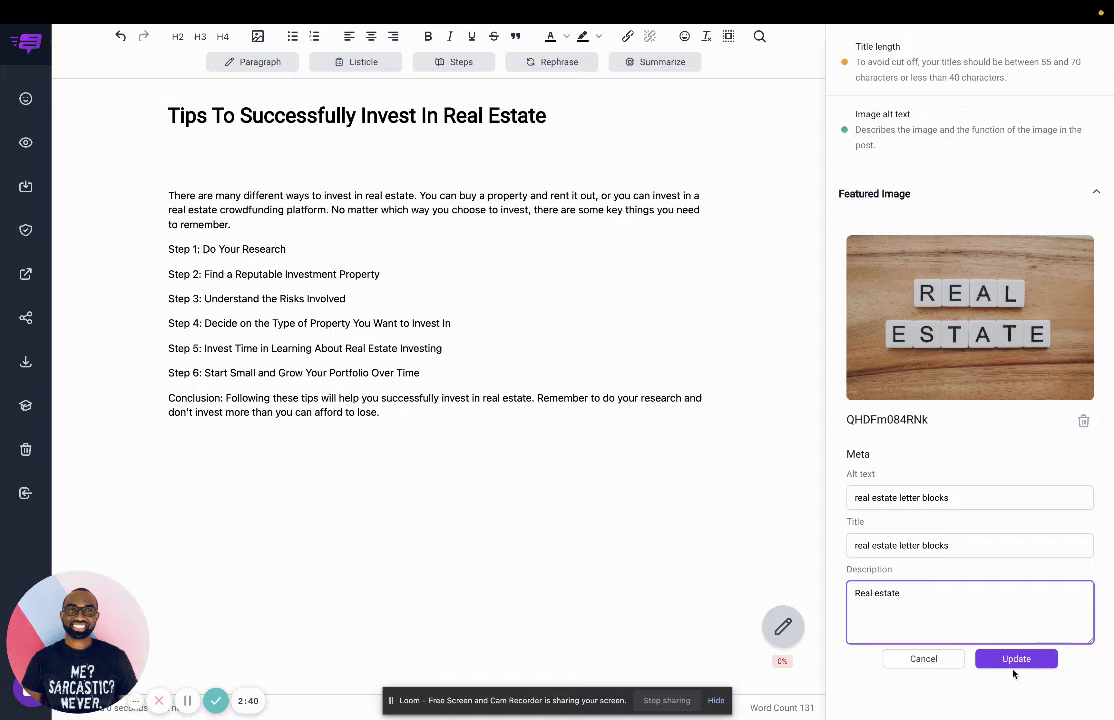
left_click(1012, 664)
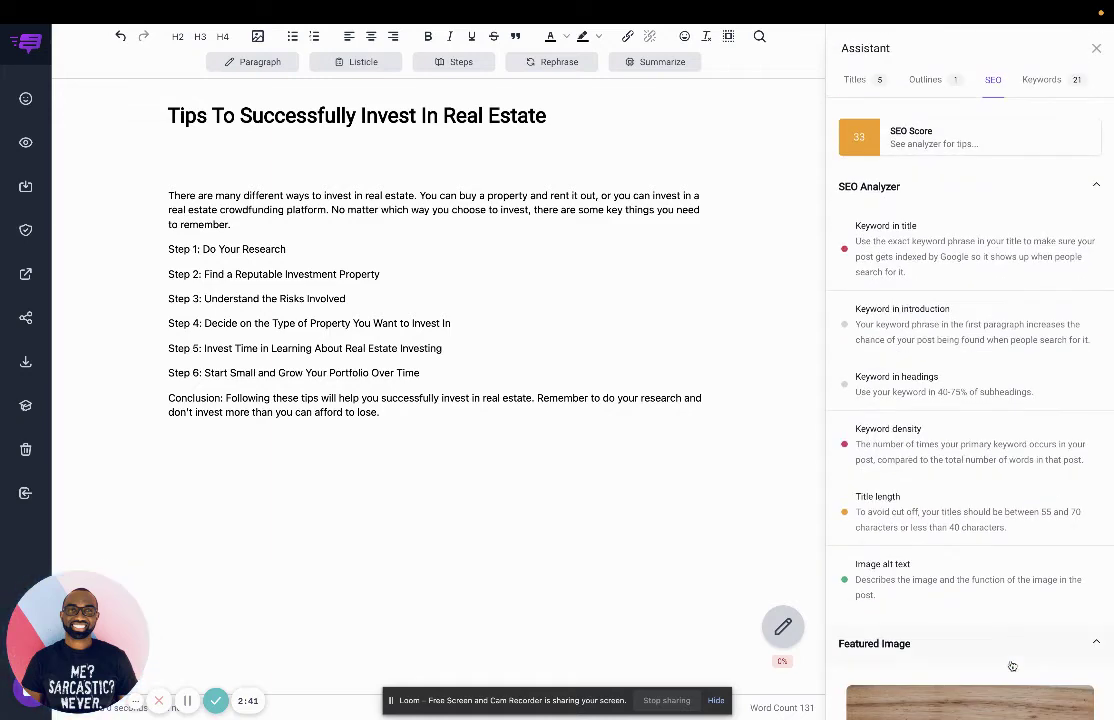
From the Keywords tab's Top questions, add 'How to invest in real estate?' on a new line below Step 6
left_click(1041, 79)
scroll(967, 273, "down", 1)
scroll(967, 273, "down", 2)
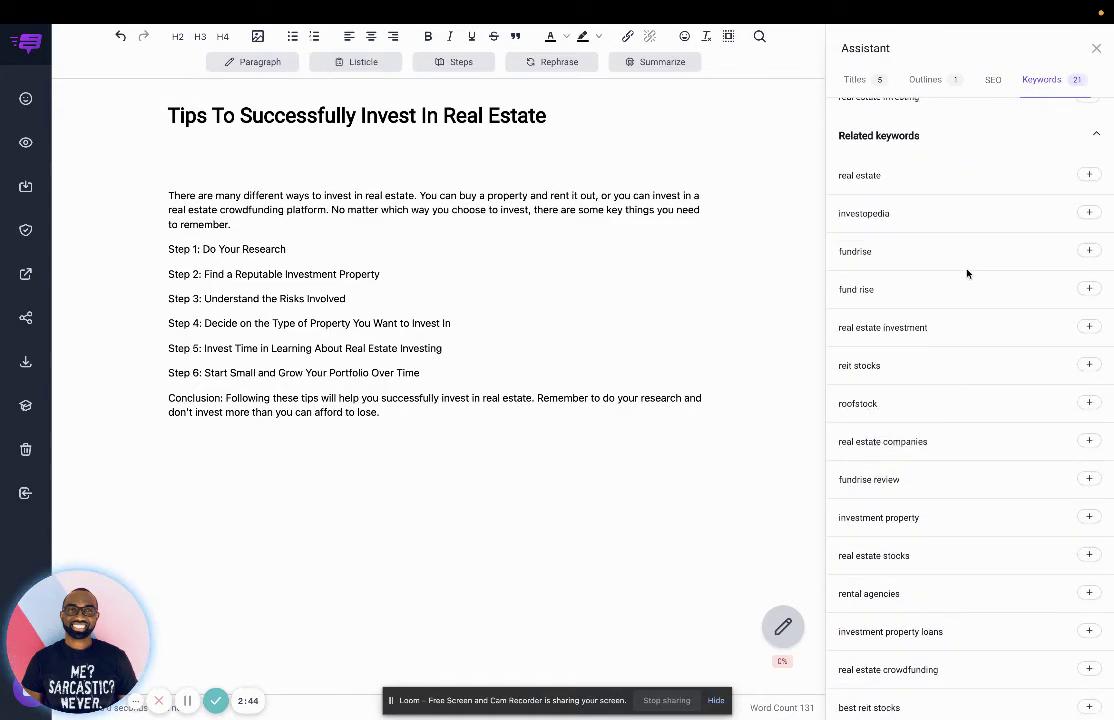
scroll(947, 378, "down", 3)
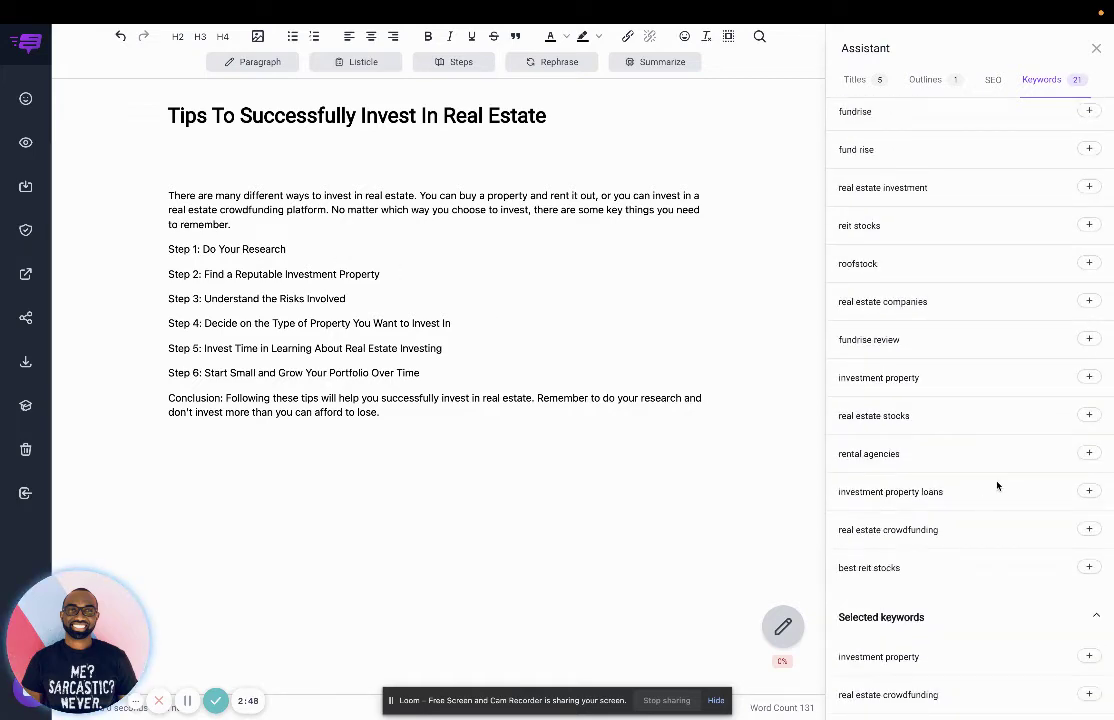
scroll(985, 470, "down", 6)
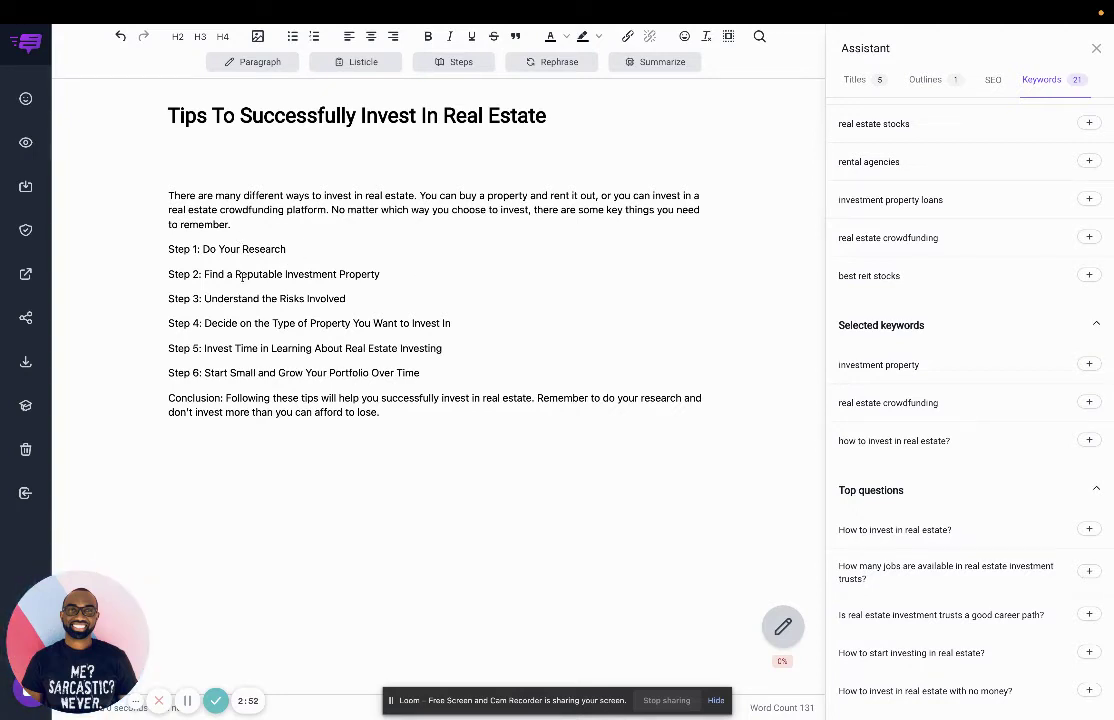
left_click(431, 372)
key("Return")
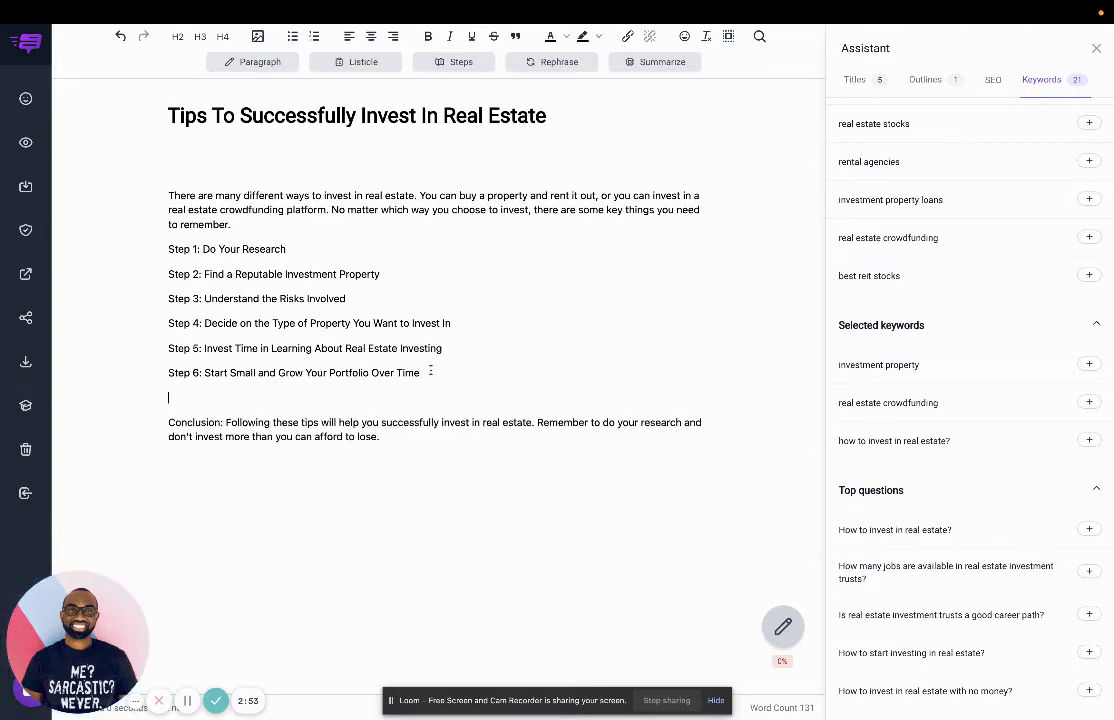
left_click(1091, 530)
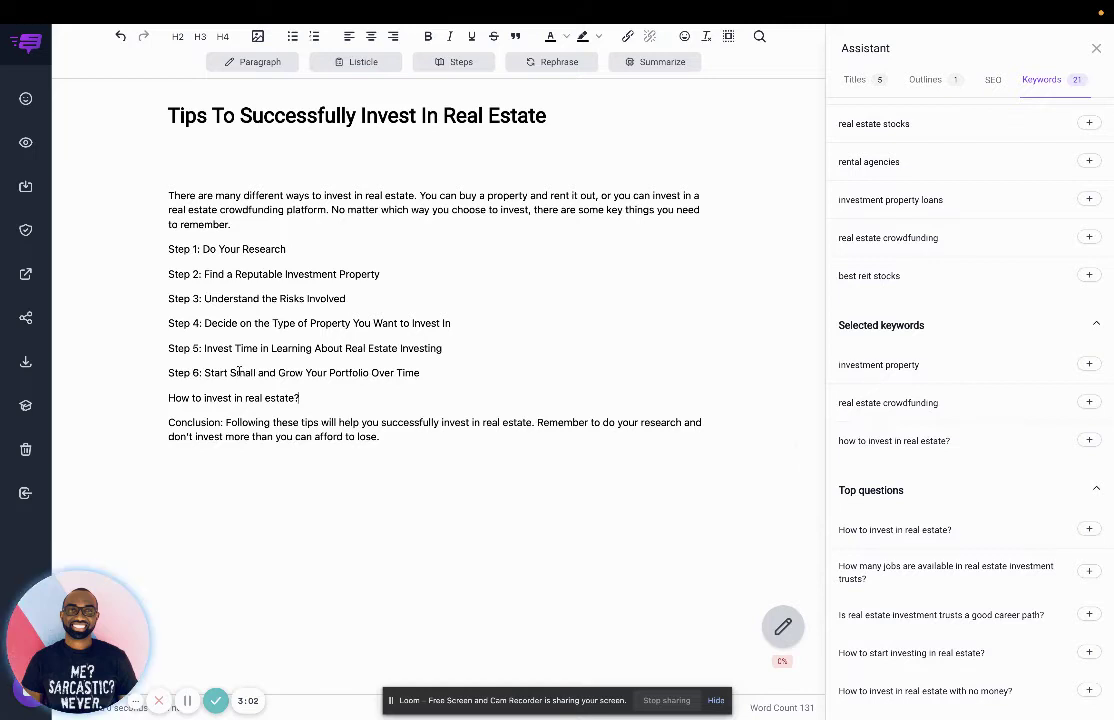
Generate an AI paragraph on renting, flipping and real estate shares under the question line
left_click_drag(168, 397, 299, 397)
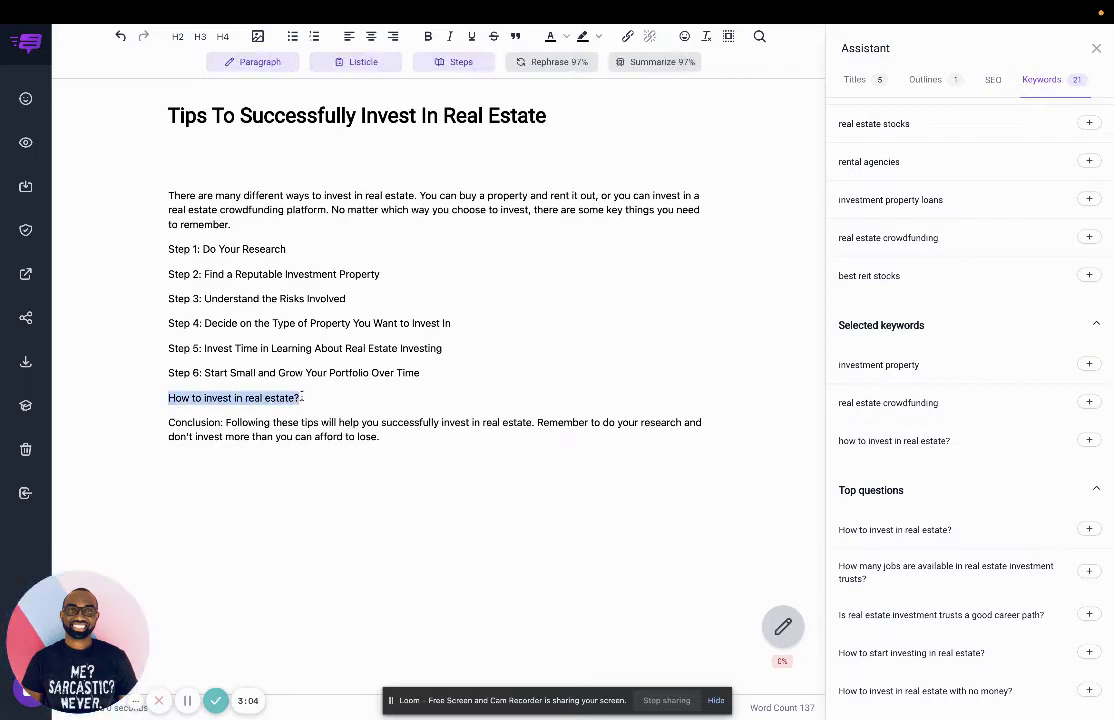
left_click(251, 63)
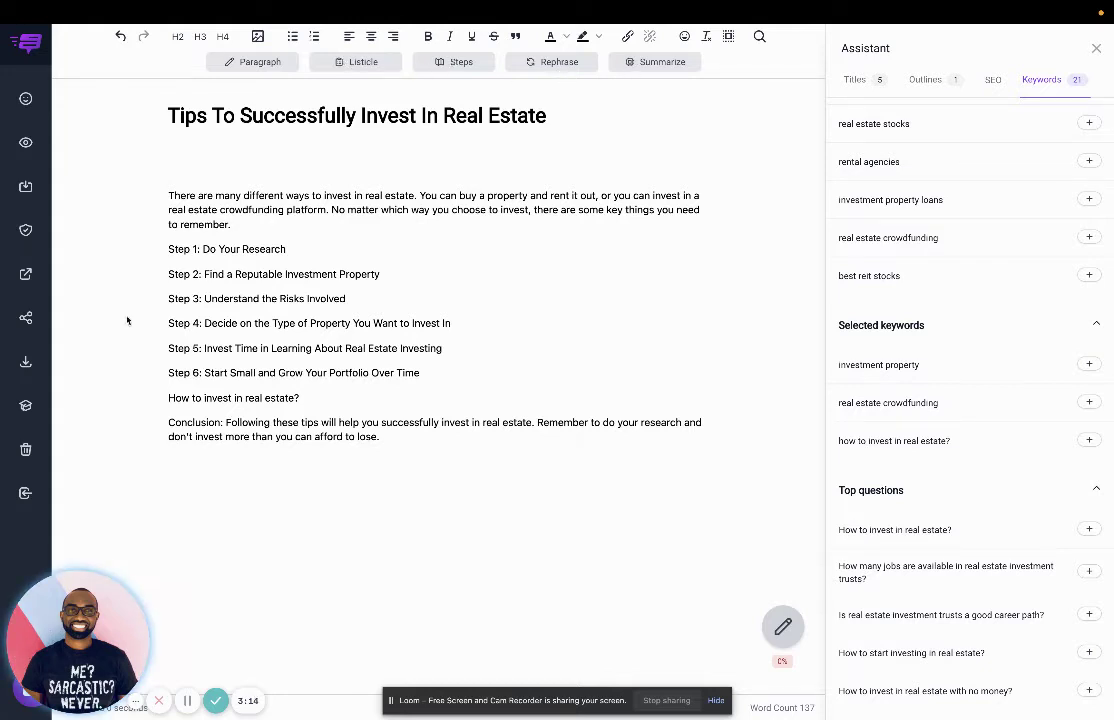
left_click_drag(168, 397, 194, 398)
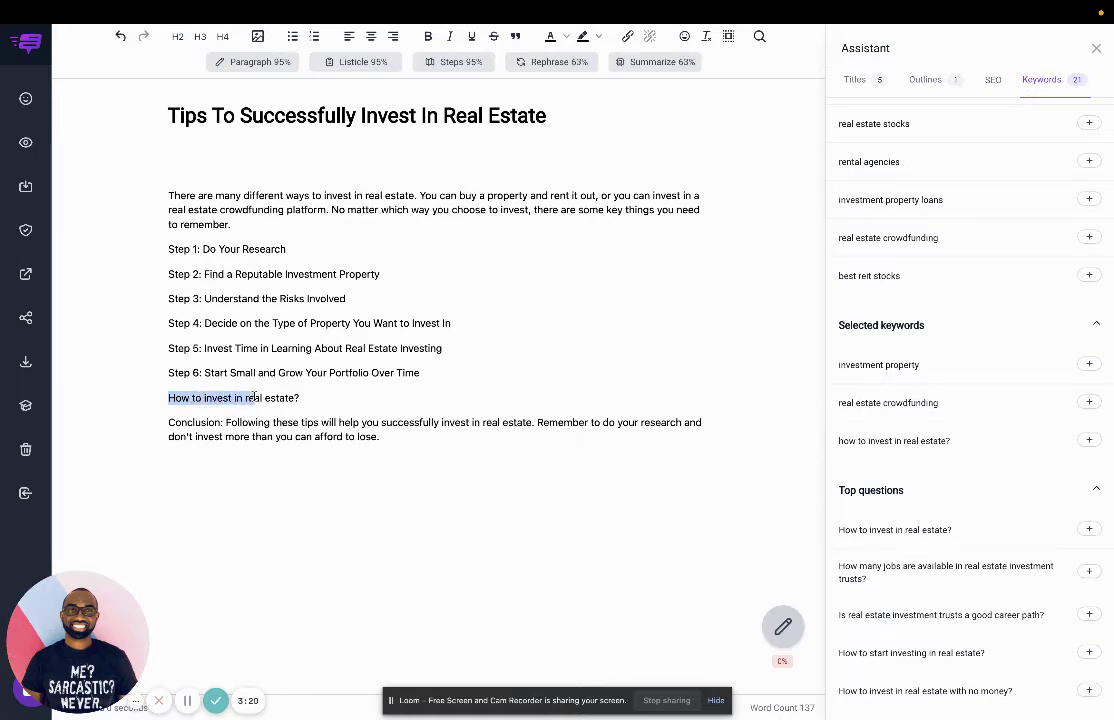
left_click_drag(255, 397, 298, 393)
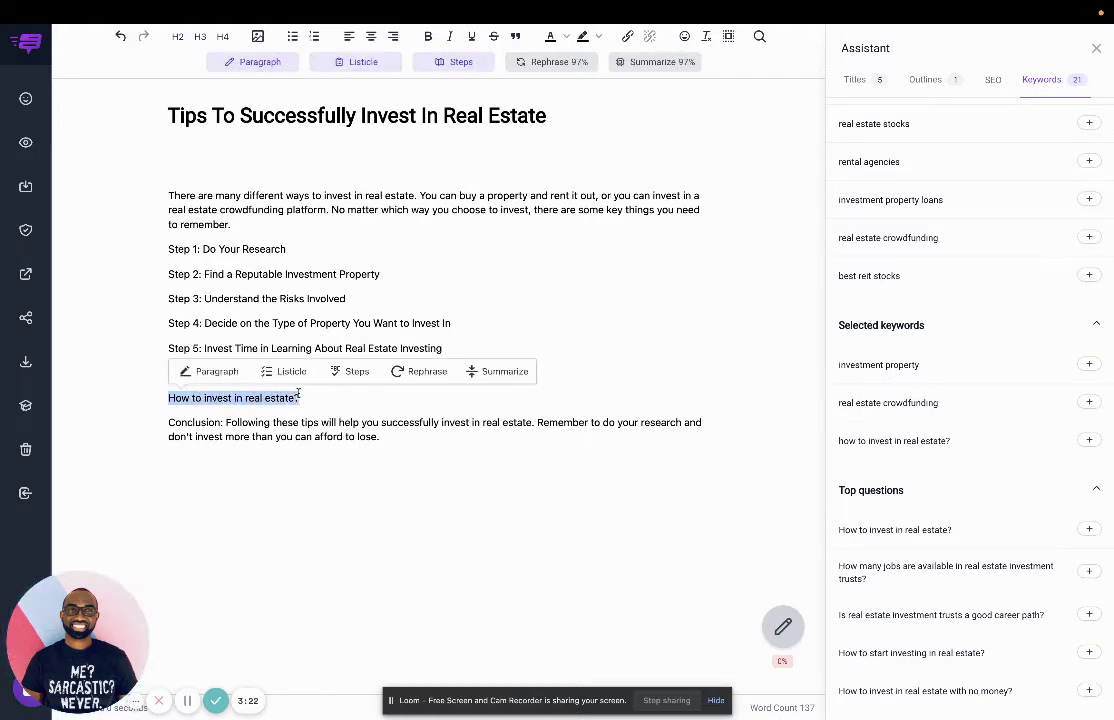
left_click(257, 63)
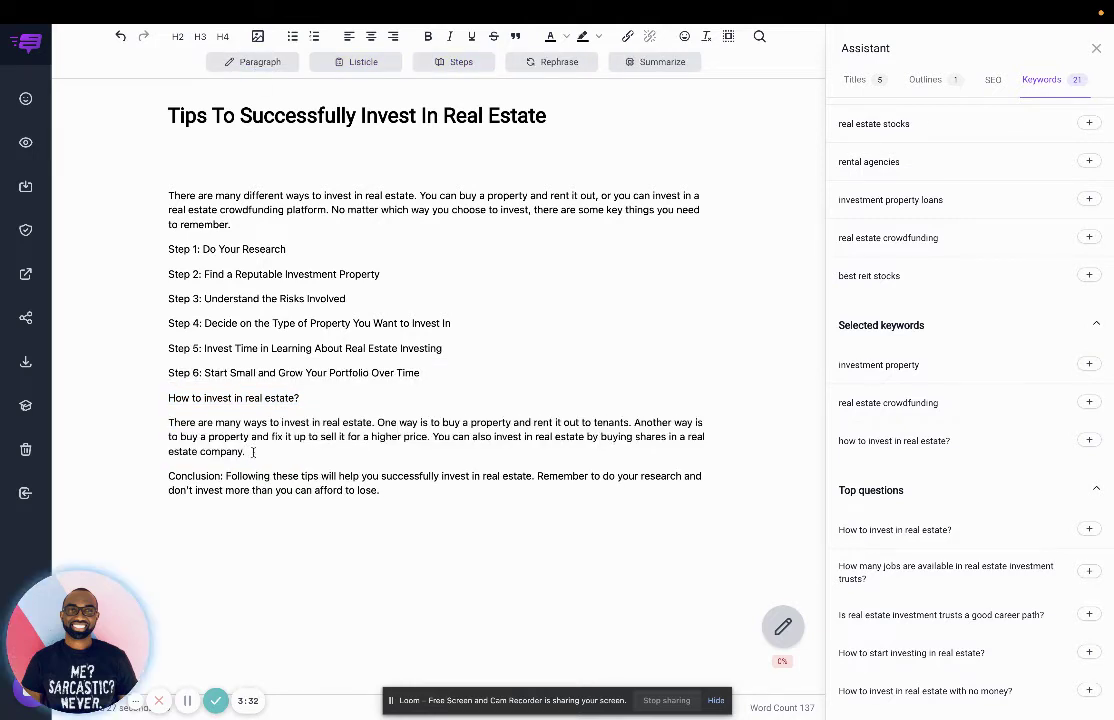
left_click_drag(169, 424, 247, 450)
left_click(390, 490)
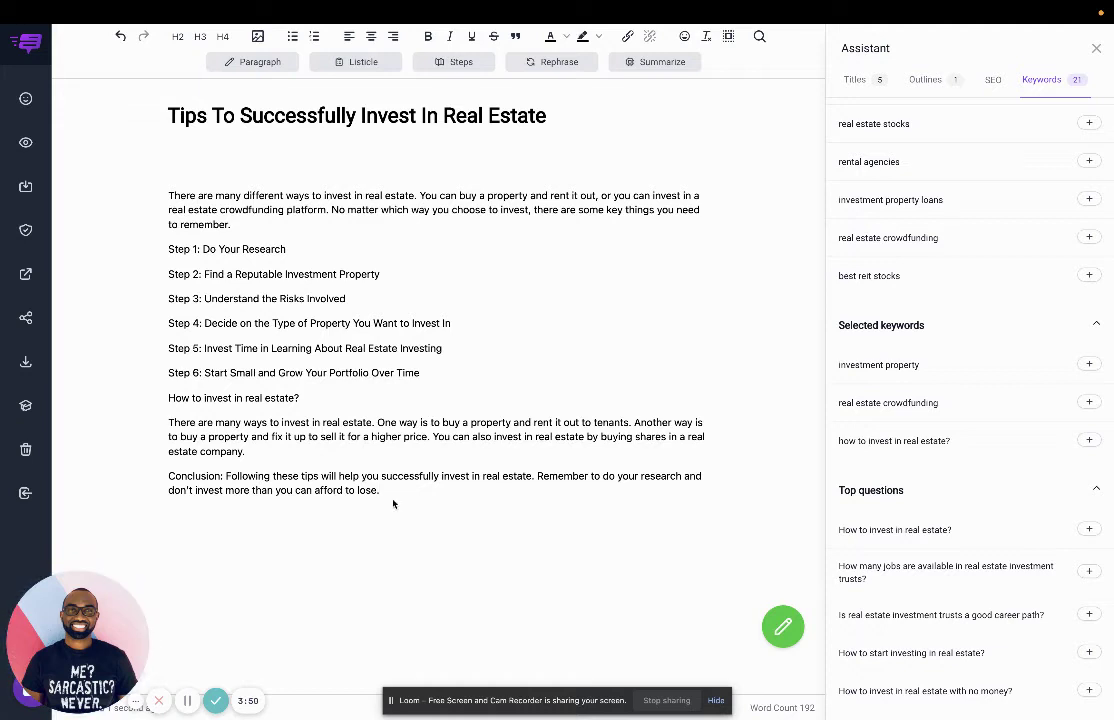
Type 'I can't wait to start investing in real estate' and let the AI continue it
key("Return")
key("Return")
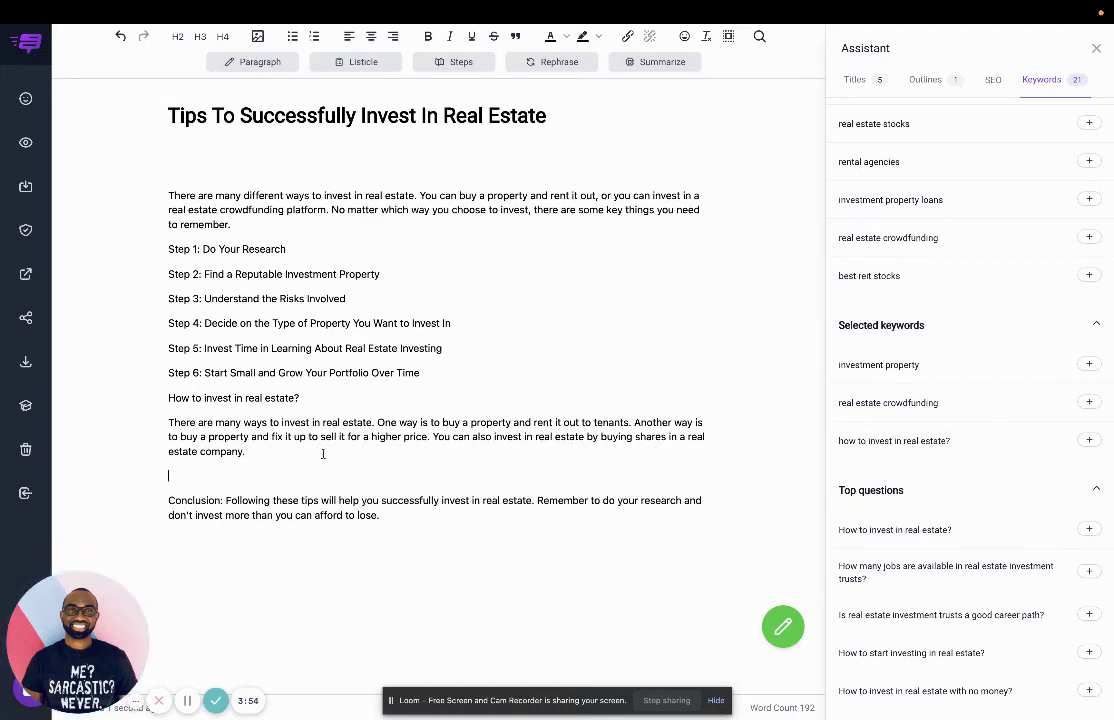
type("I can")
key("Return")
type("t")
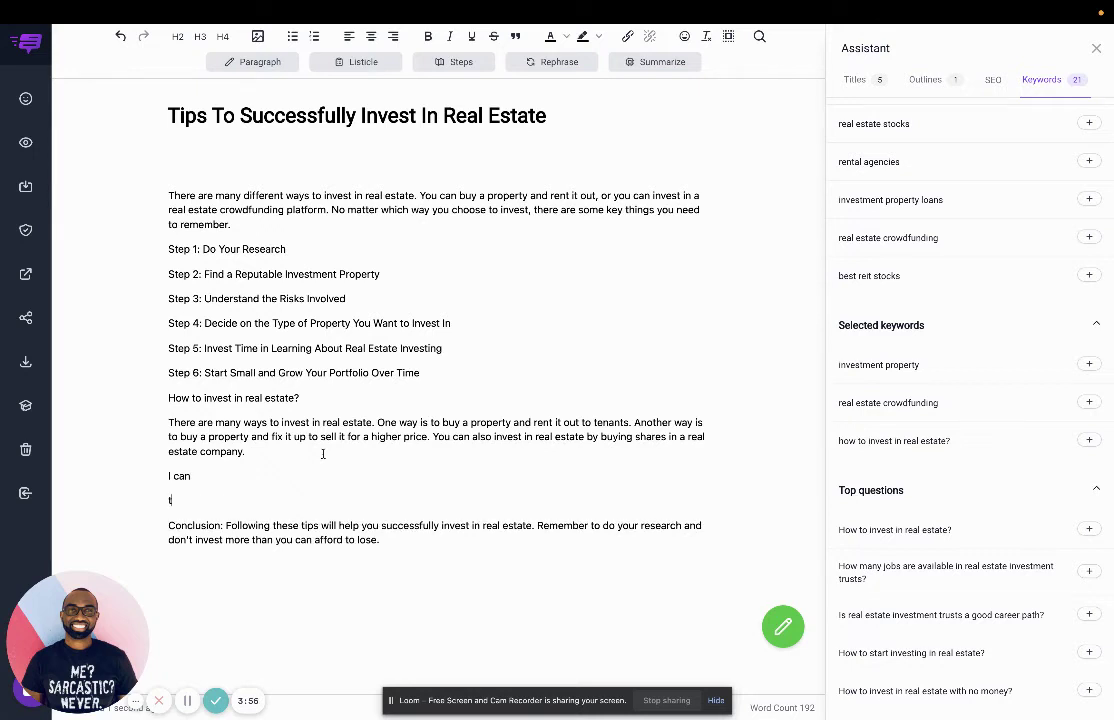
key("BackSpace")
key("BackSpace")
type("'t wait to sta")
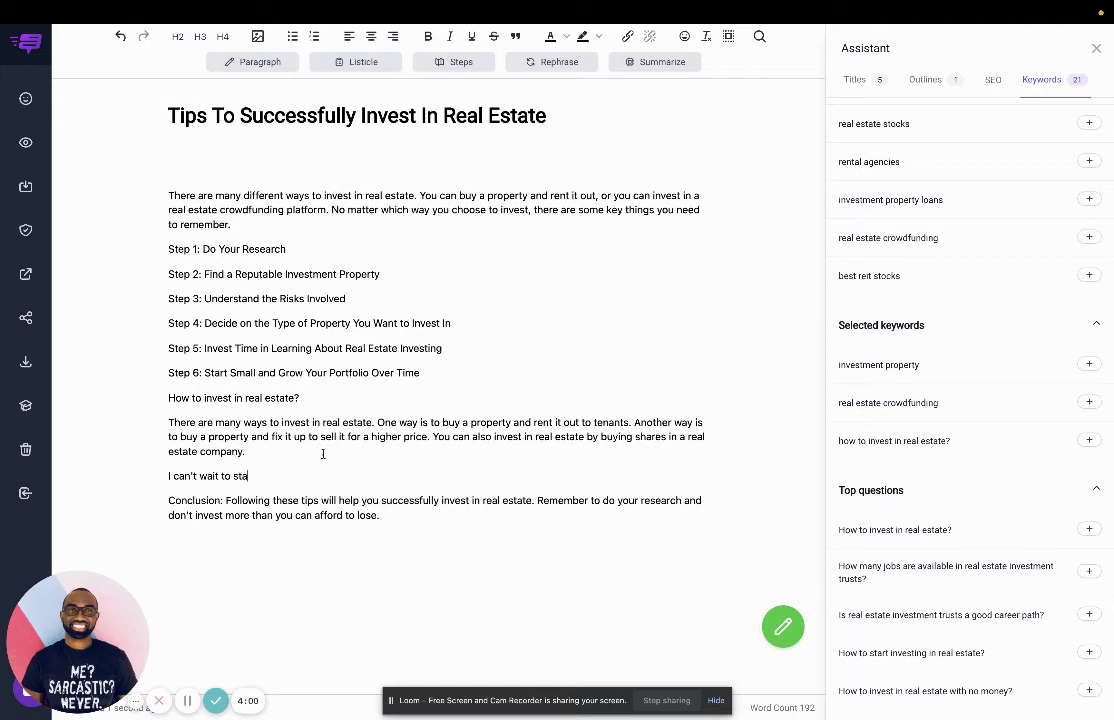
type("rt investing in real estate")
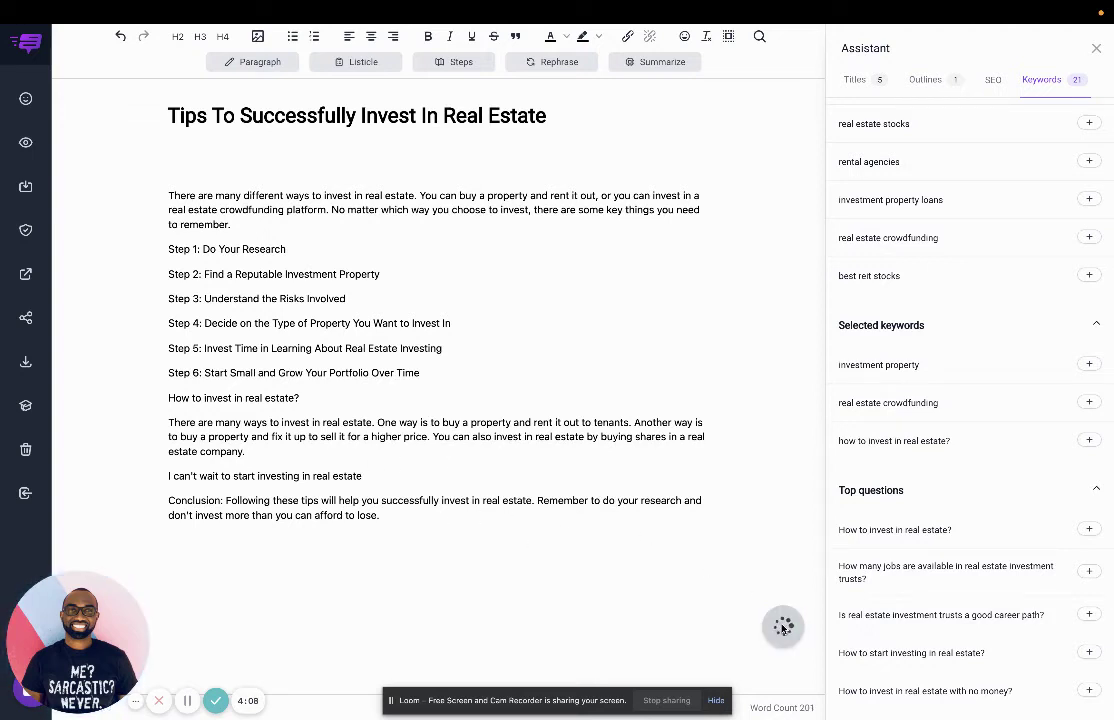
left_click(783, 627)
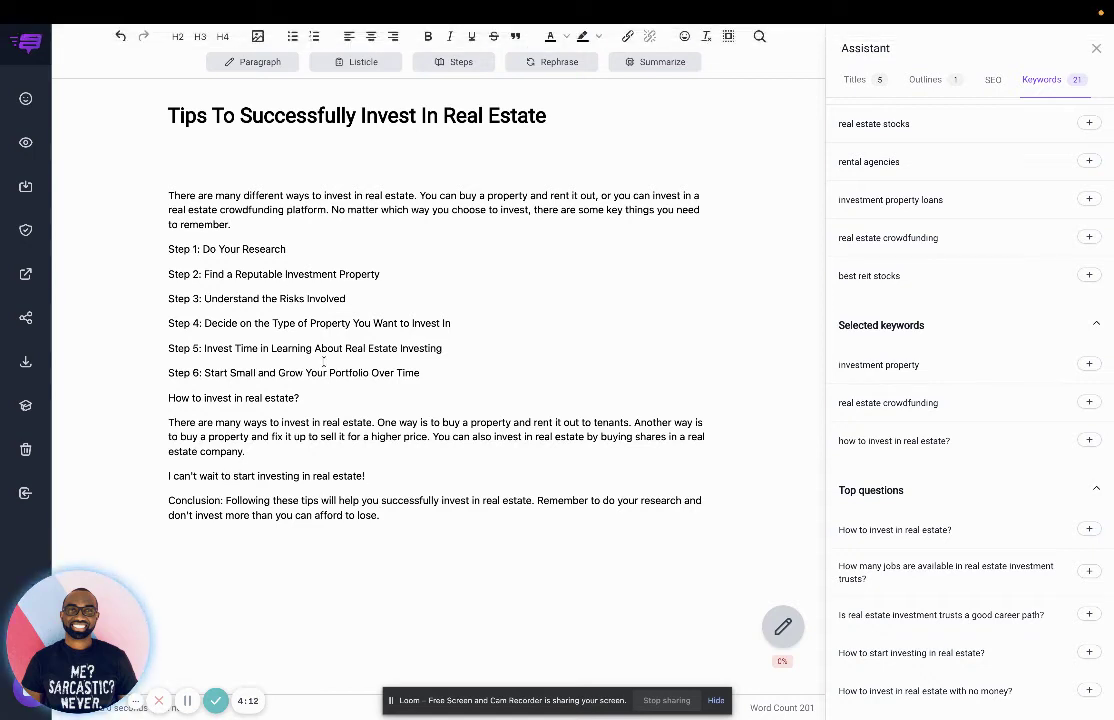
Undo and delete that sentence, then have the AI write a low-risk, high-return line on a blank line
left_click(120, 36)
left_click_drag(365, 475, 150, 474)
key("BackSpace")
key("BackSpace")
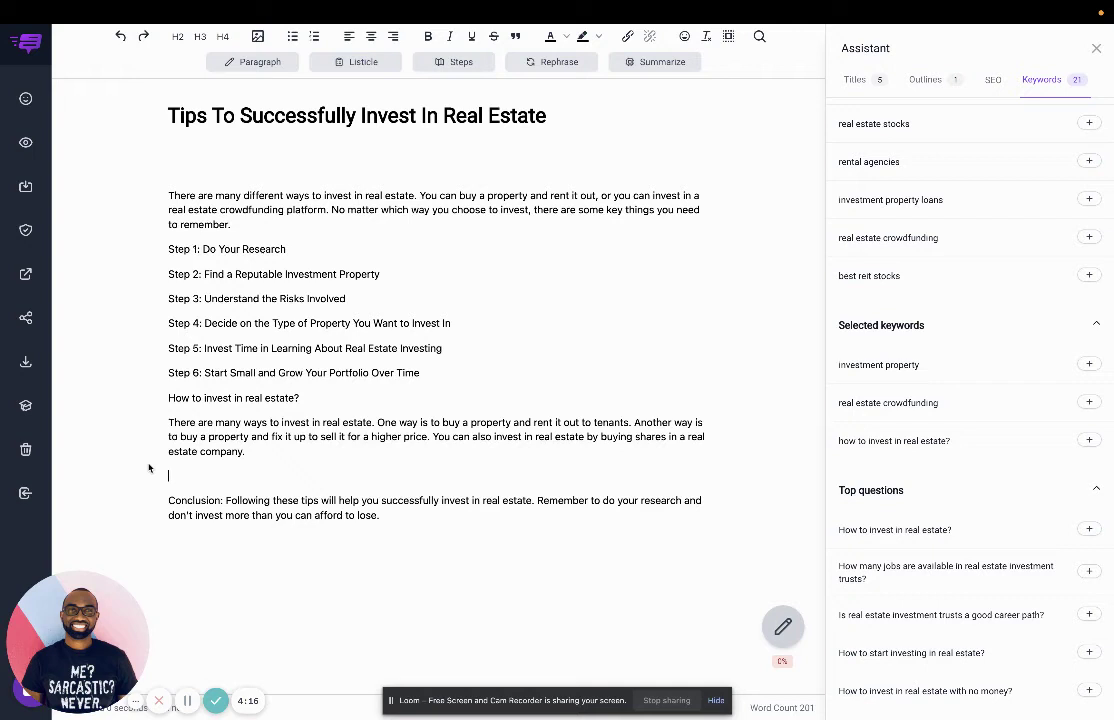
key("Return")
left_click(783, 627)
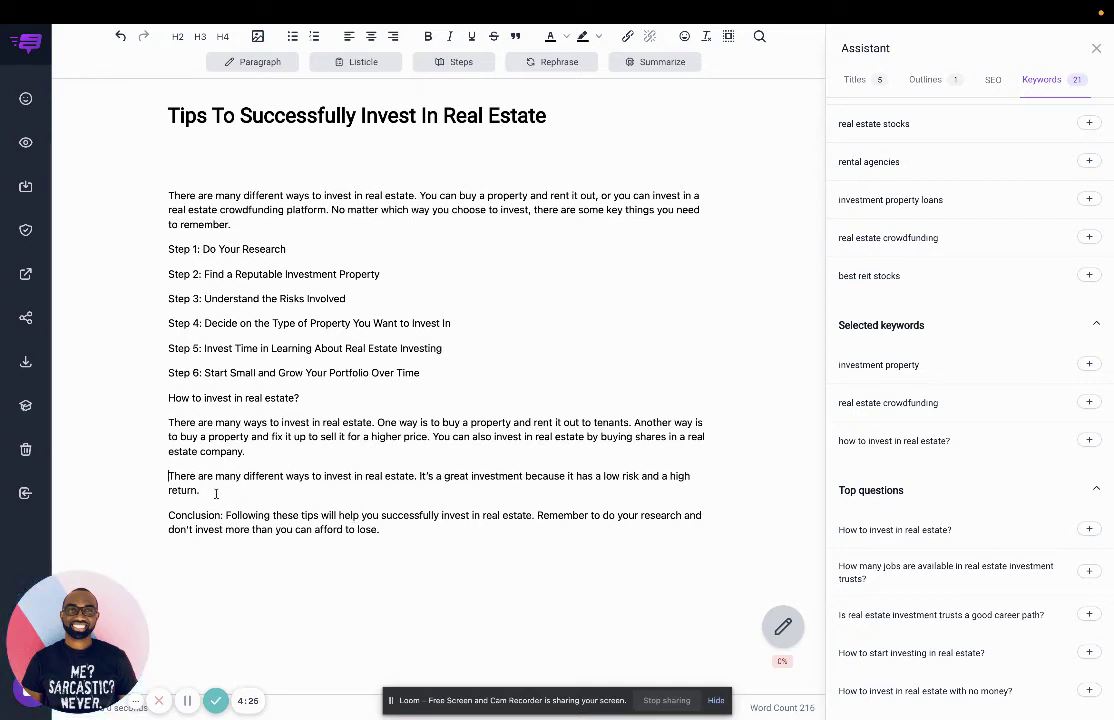
Rephrase and summarize the pre-Conclusion paragraph into one sentence, then add a blank line above Step 1
left_click_drag(216, 493, 129, 475)
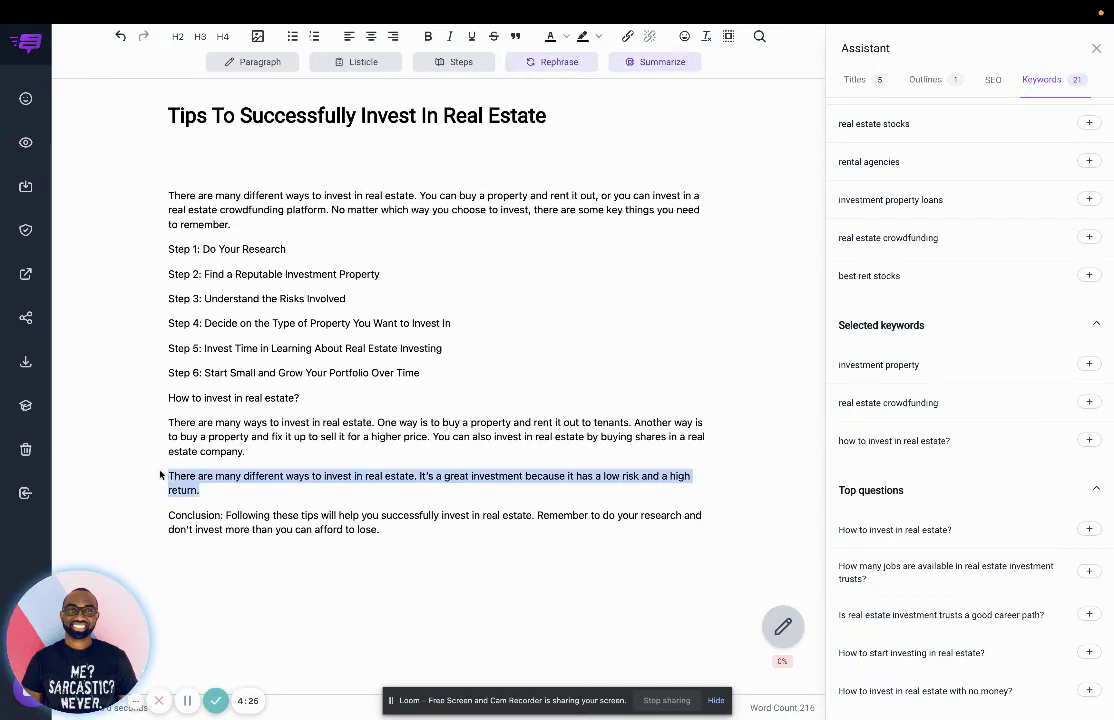
left_click(567, 68)
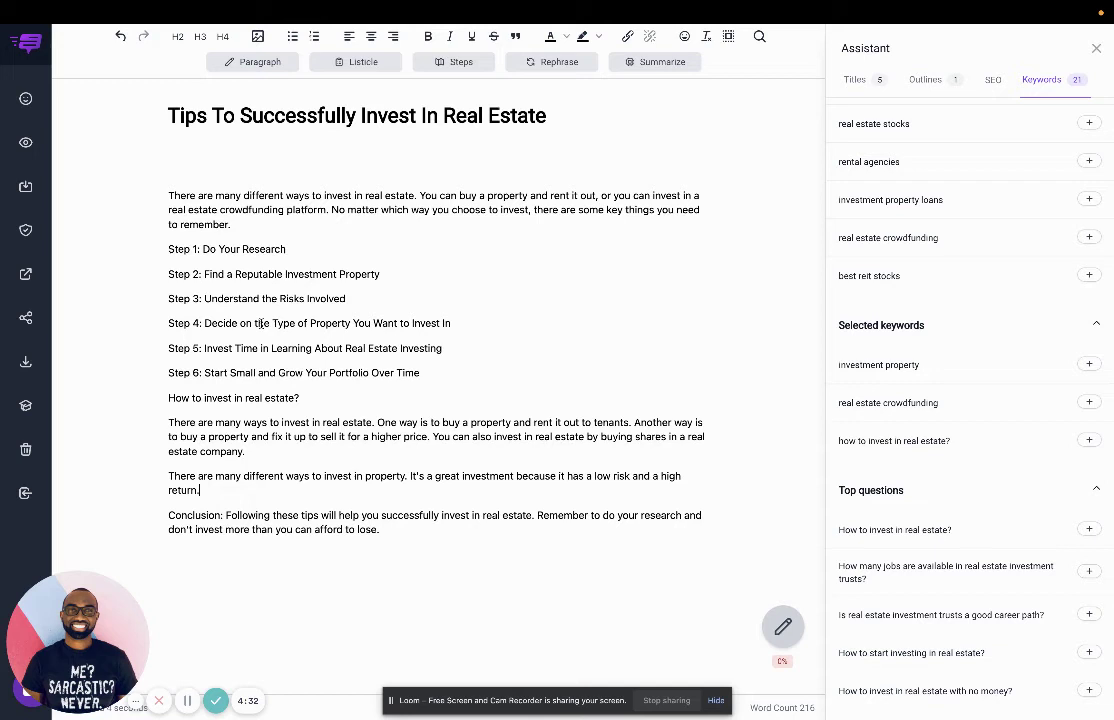
left_click_drag(203, 491, 117, 467)
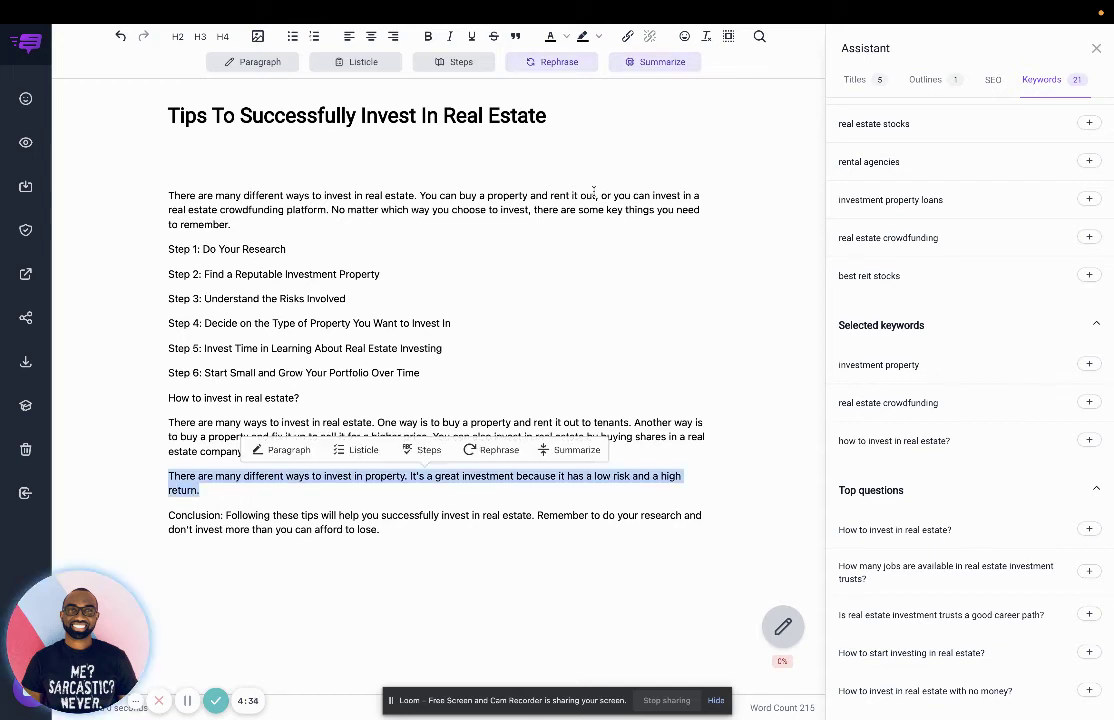
left_click(660, 66)
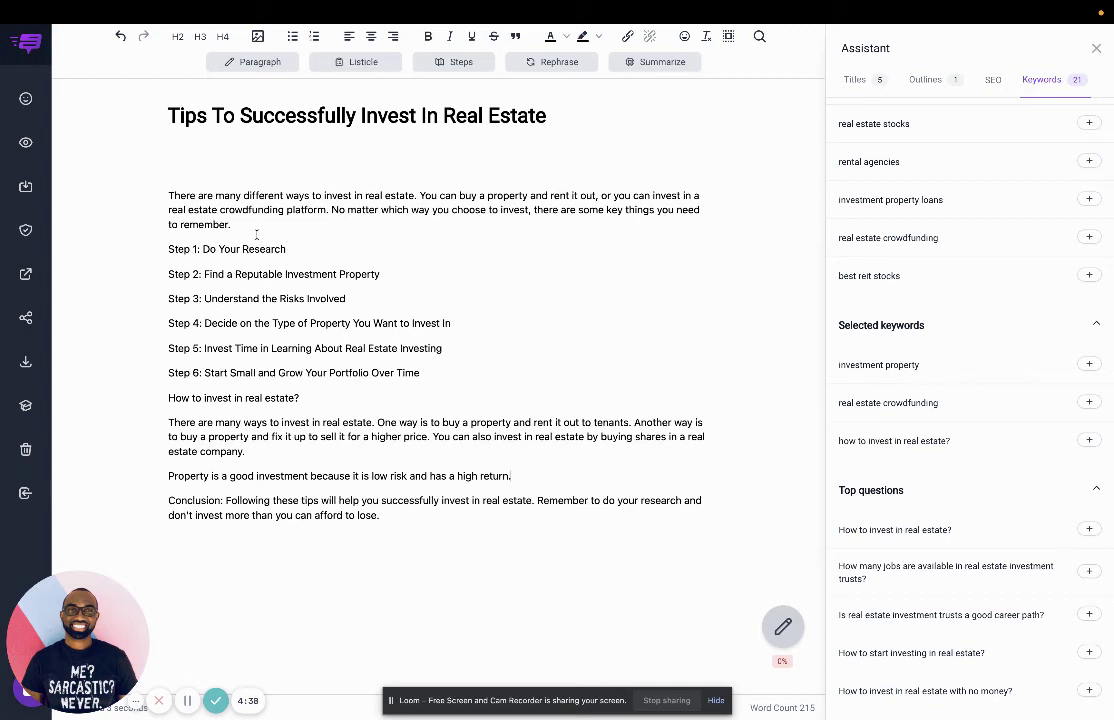
key("Return")
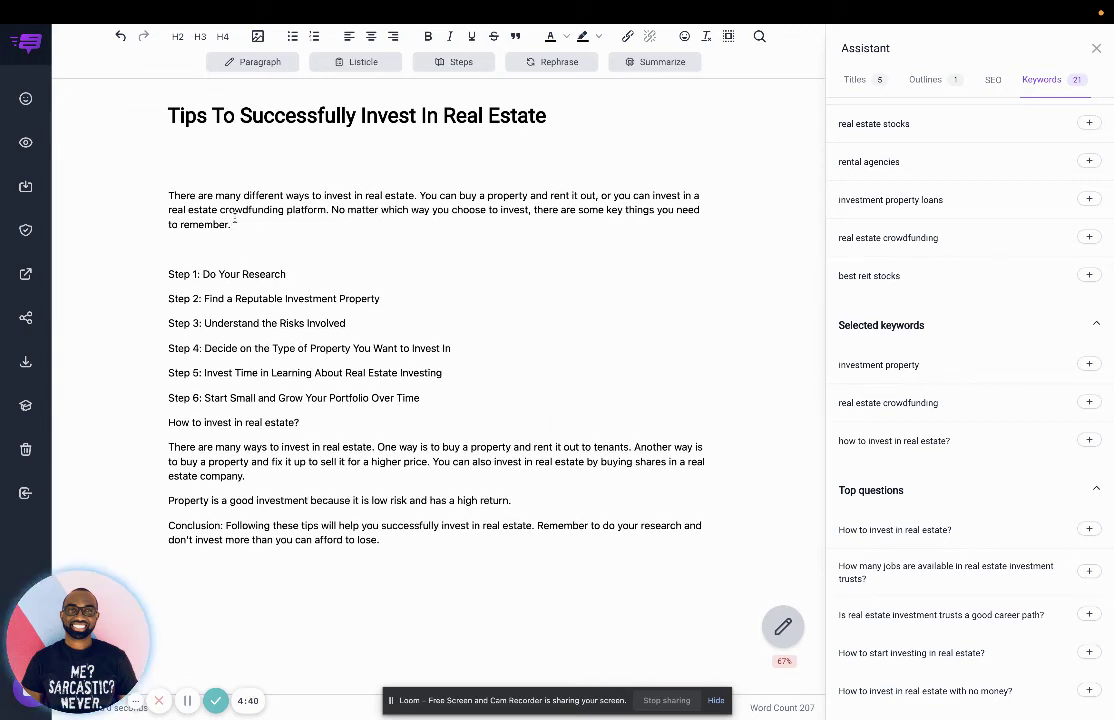
Insert the Unsplash apartment-building photo above Step 1 and center it, leaving its details unchanged
left_click(258, 38)
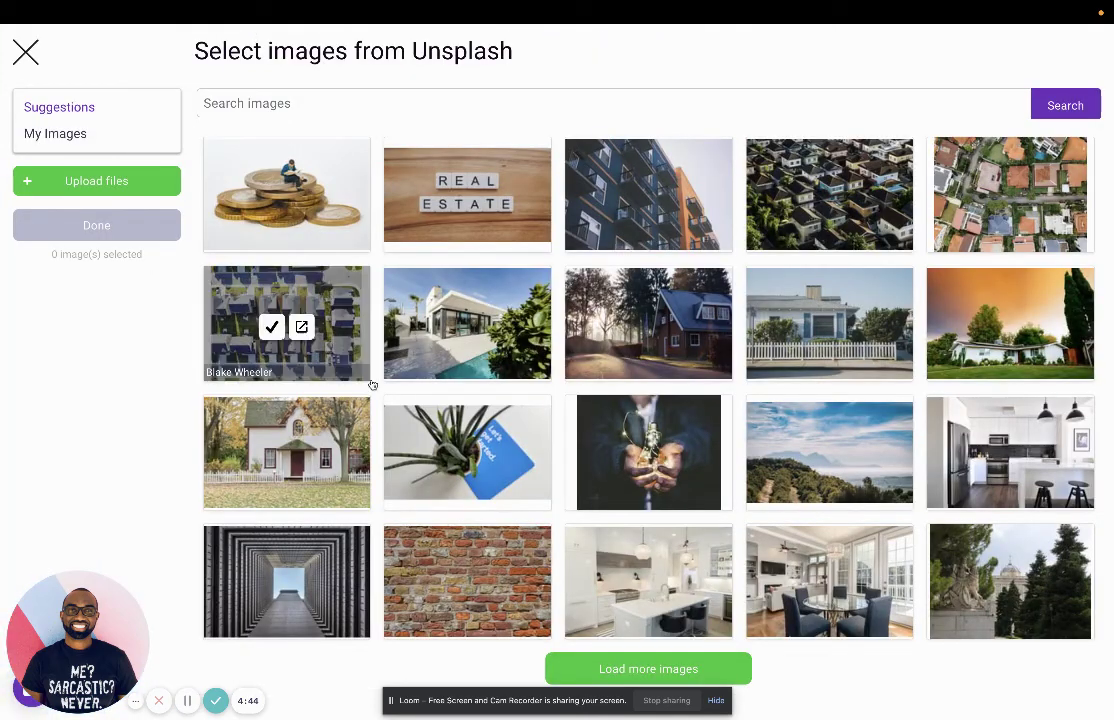
left_click(634, 197)
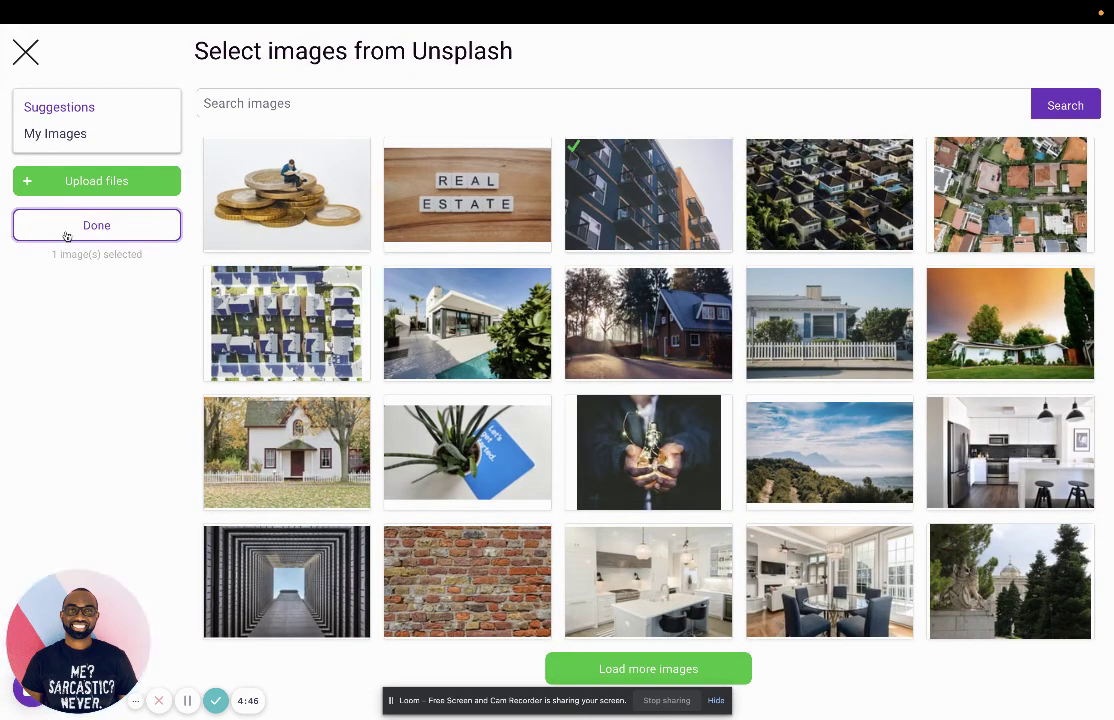
left_click(66, 232)
left_click(211, 308)
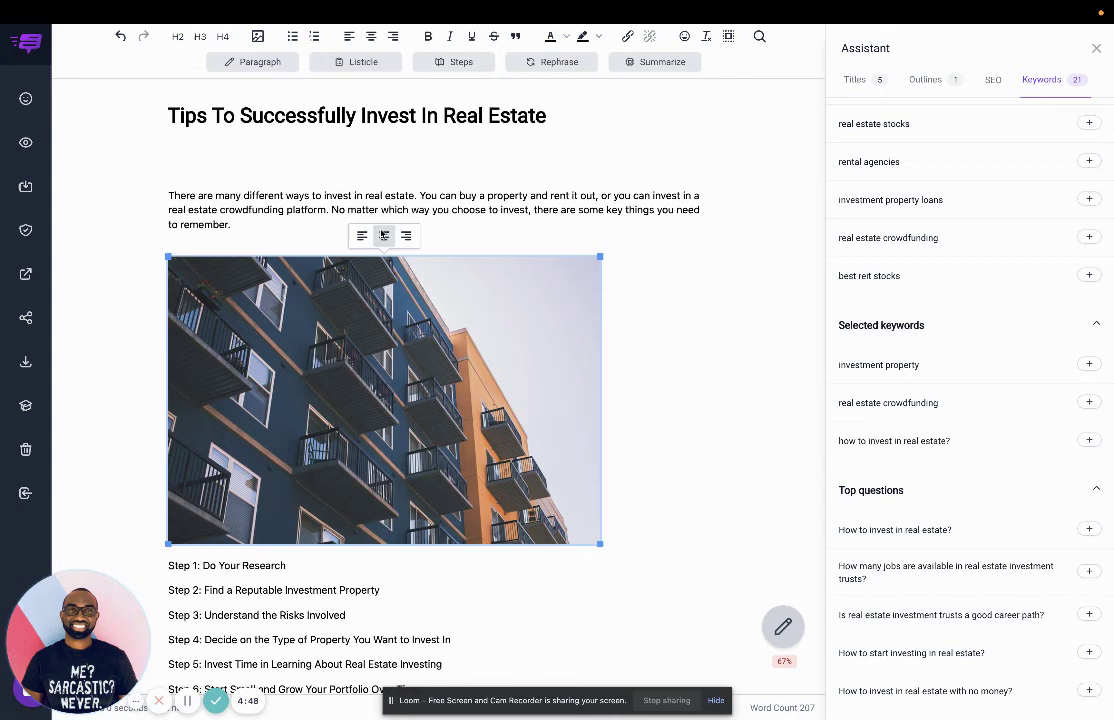
left_click(383, 235)
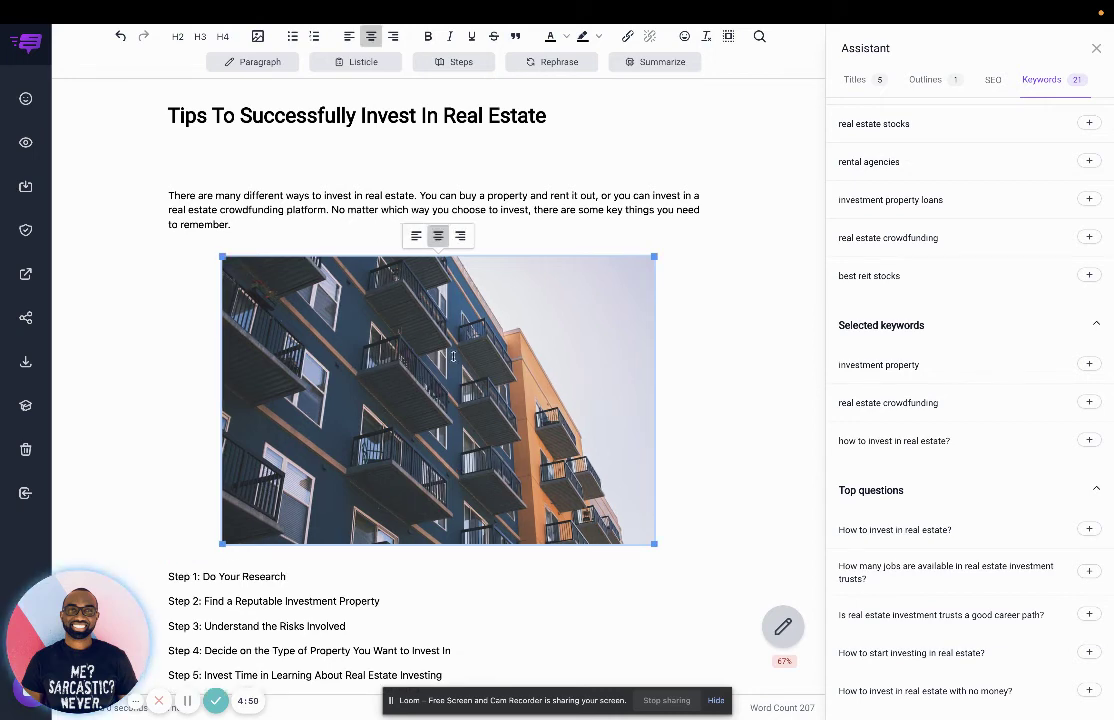
double_click(398, 300)
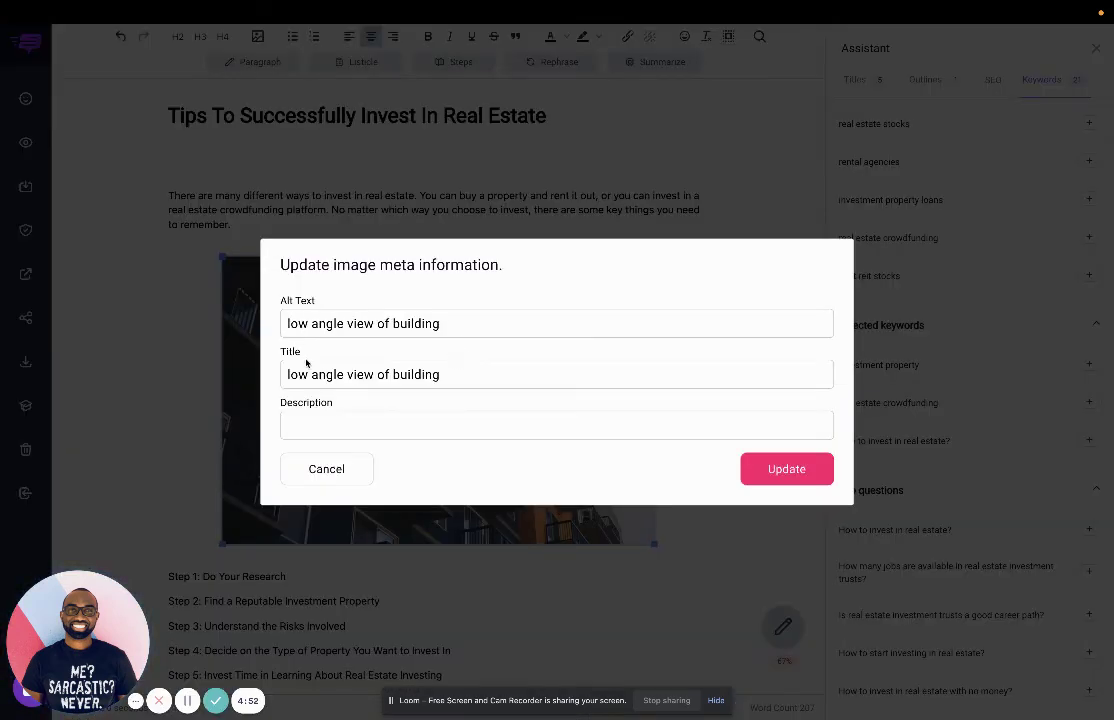
left_click(322, 469)
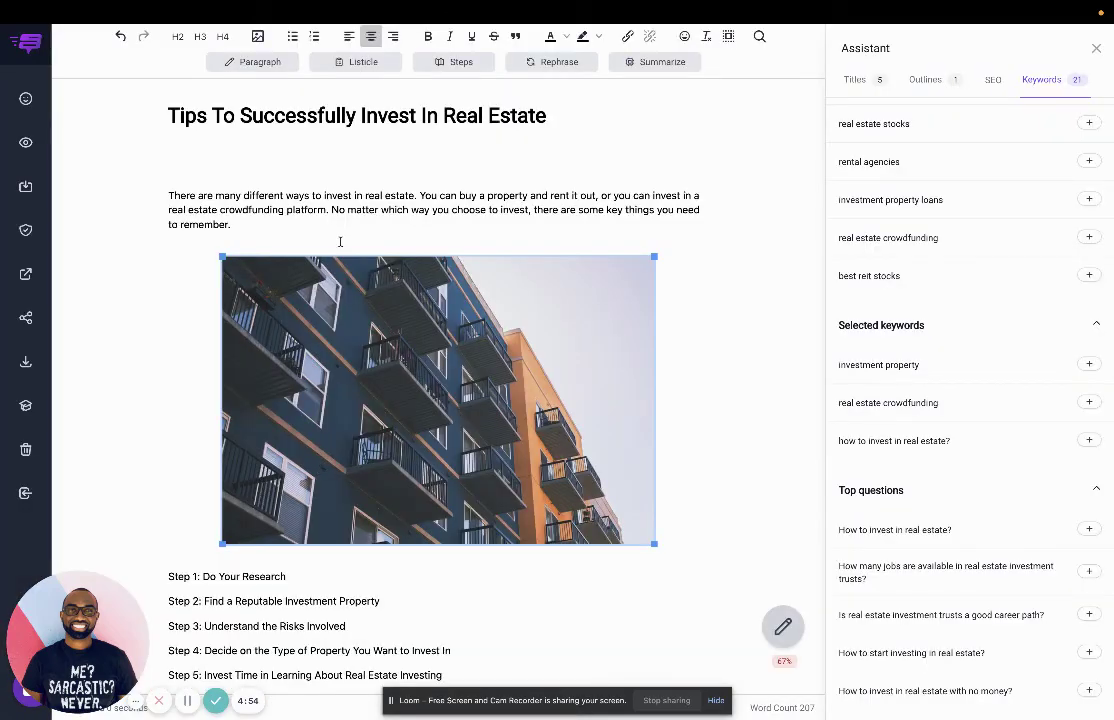
scroll(340, 238, "down", 1)
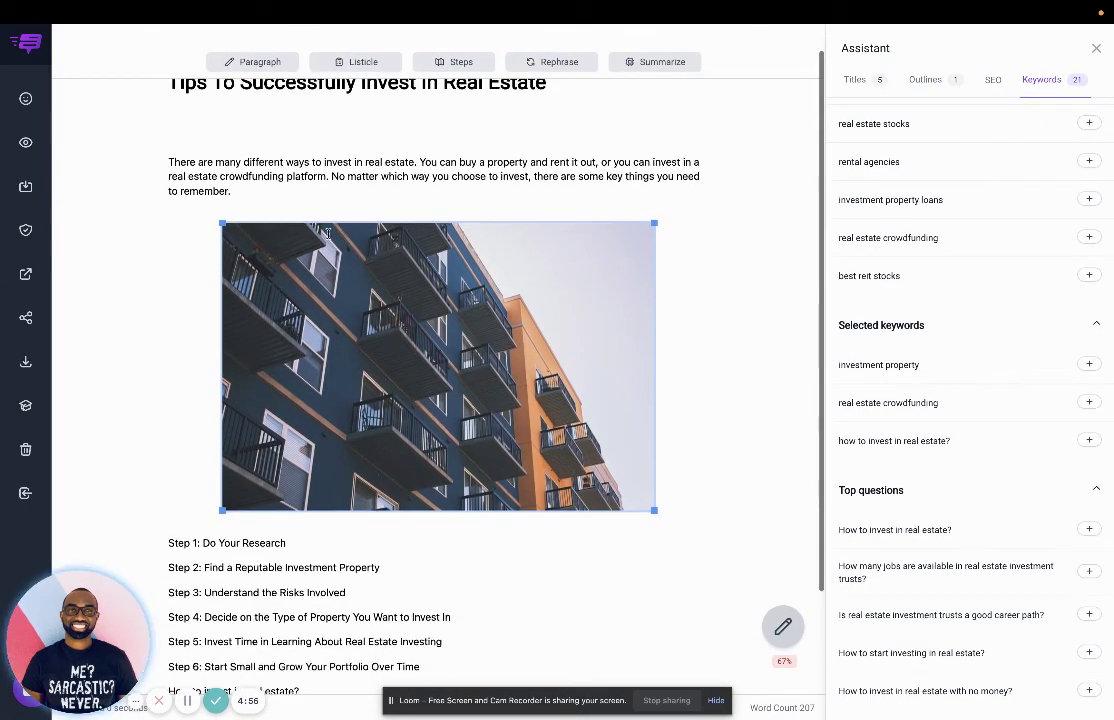
scroll(330, 235, "up", 1)
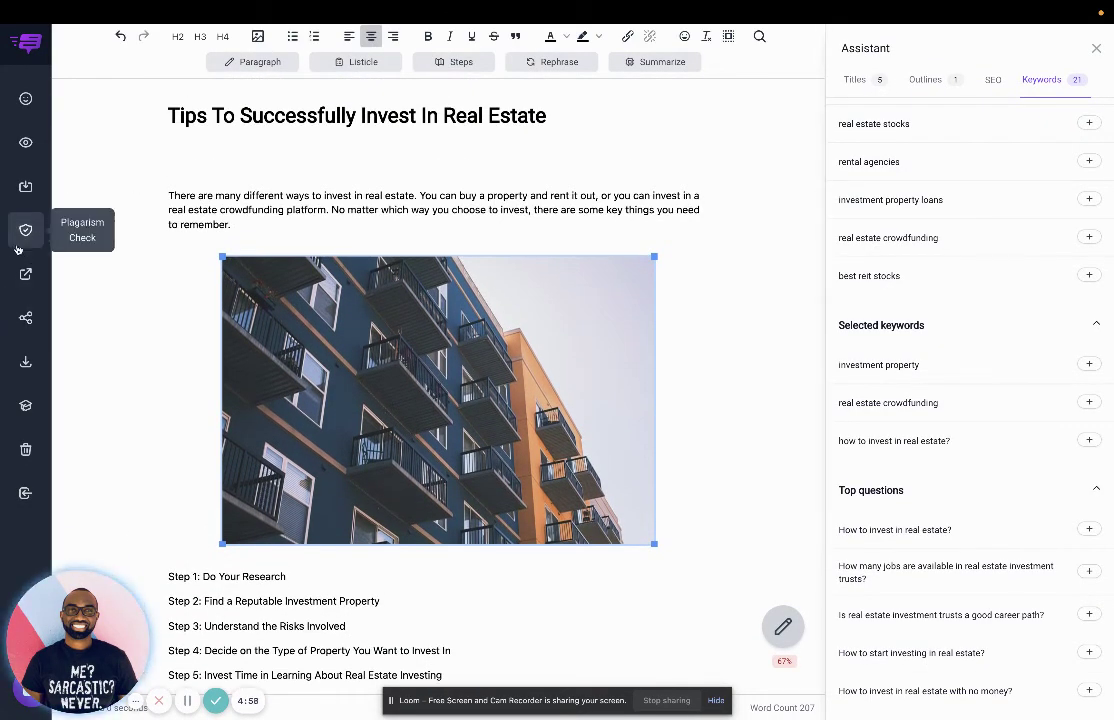
left_click(24, 142)
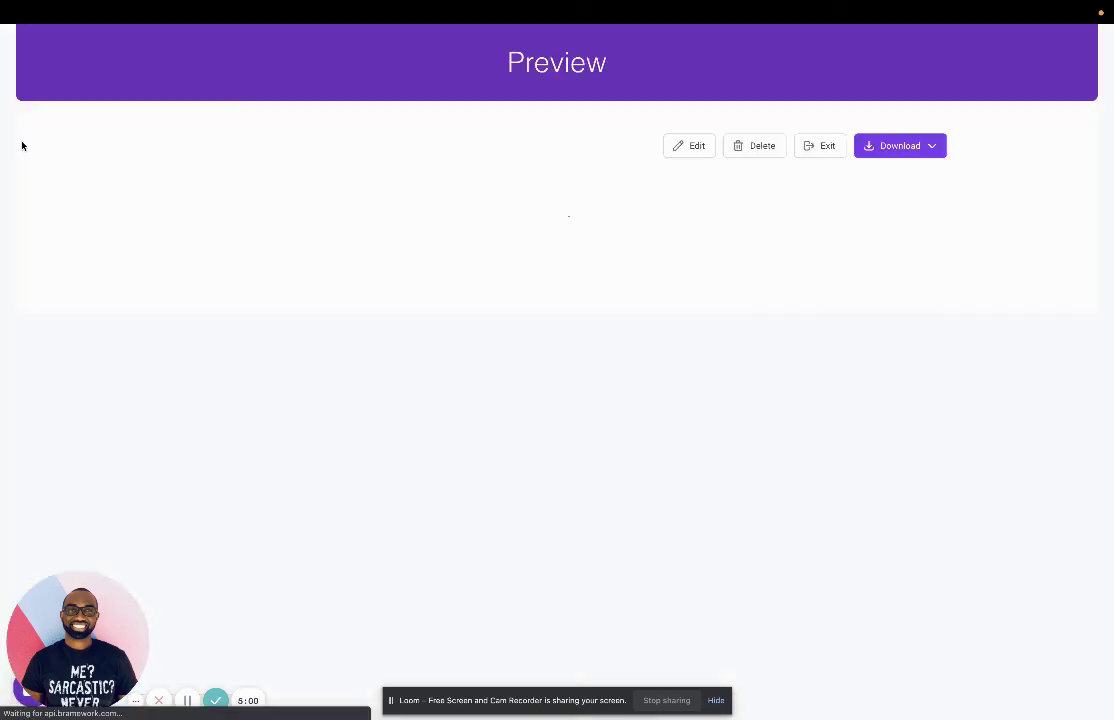
scroll(217, 329, "down", 10)
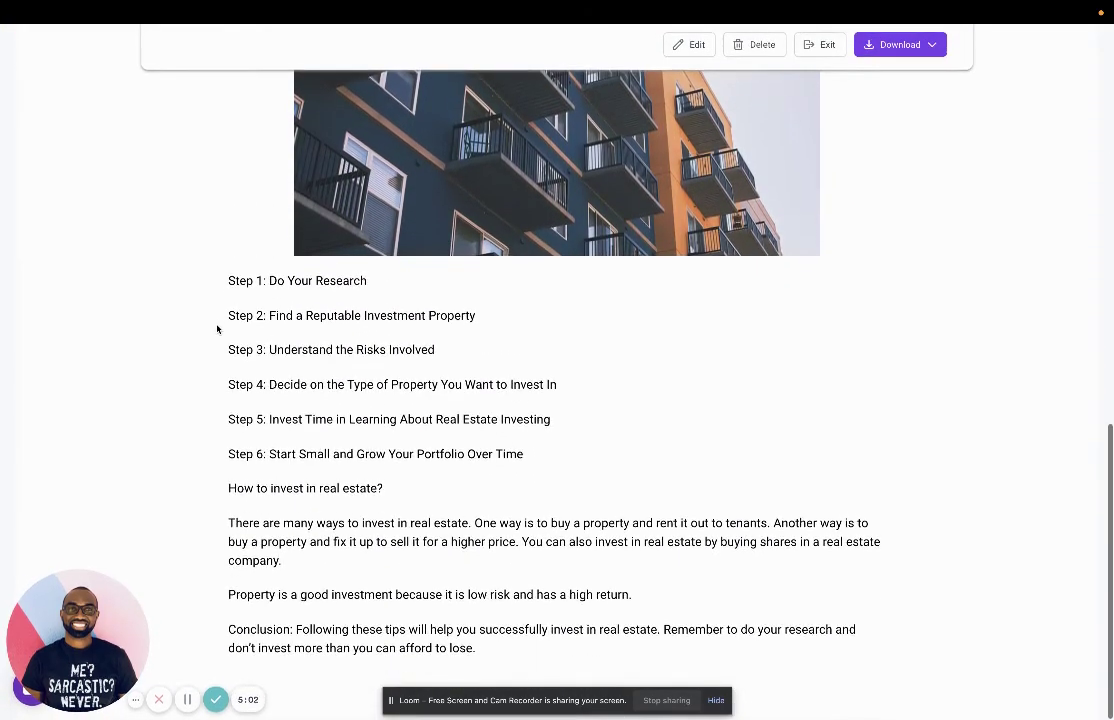
scroll(217, 329, "up", 10)
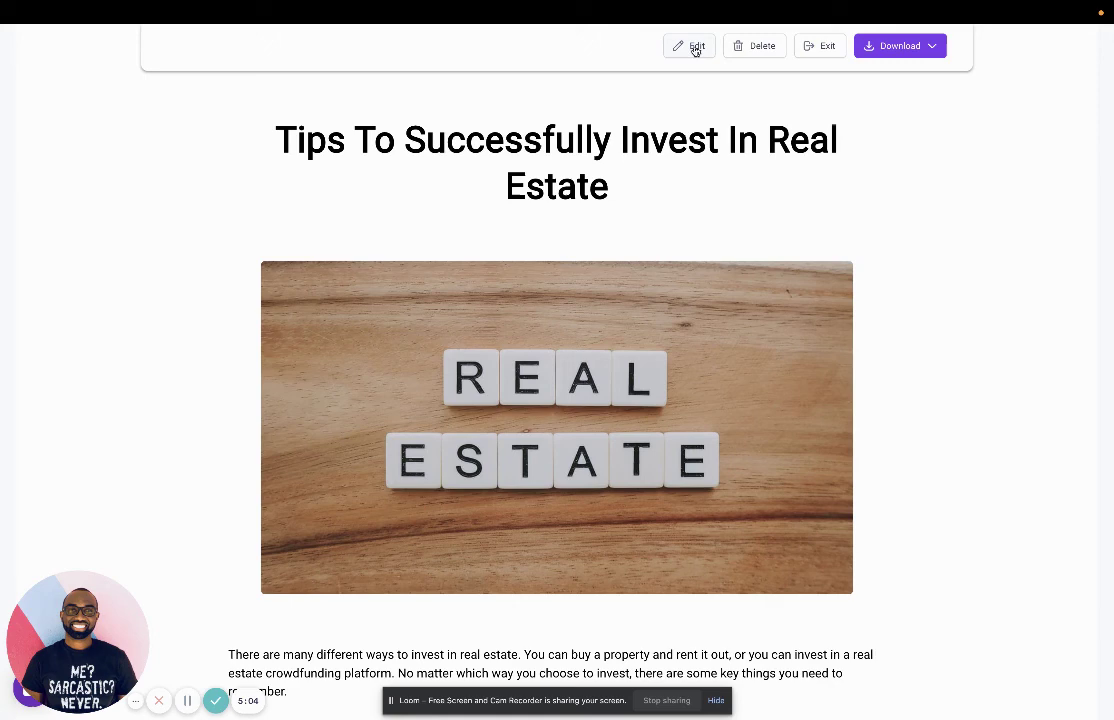
left_click(690, 47)
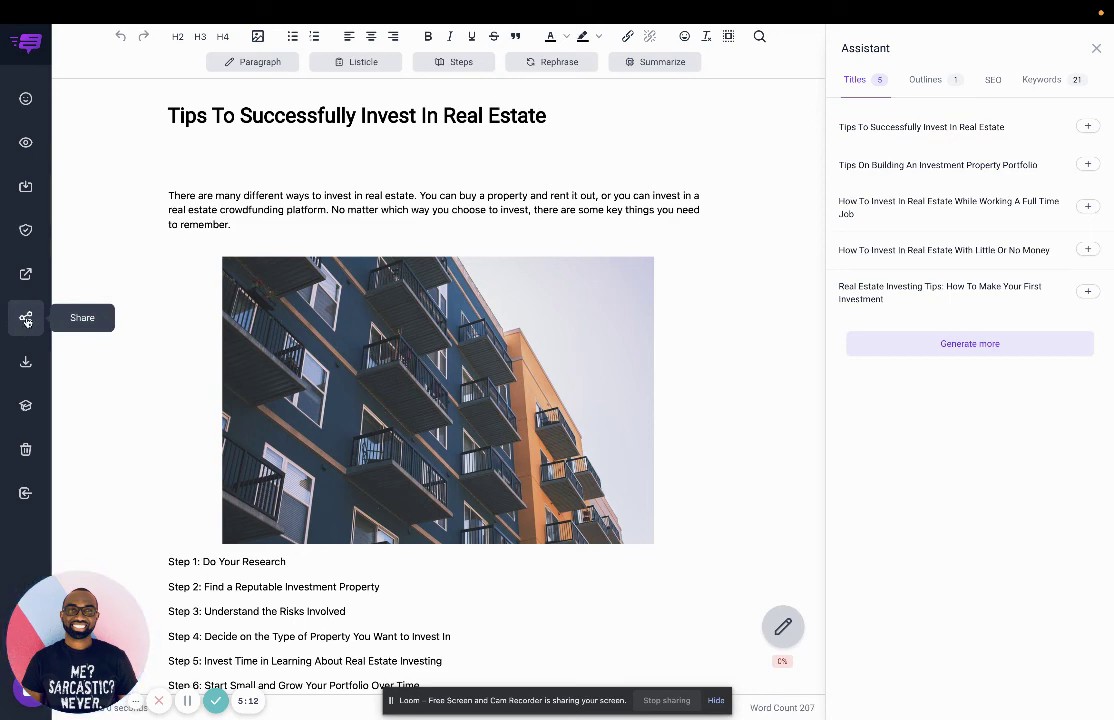
Turn on 'Make this post public' in the Share dialog to reveal the shareable link
left_click(27, 318)
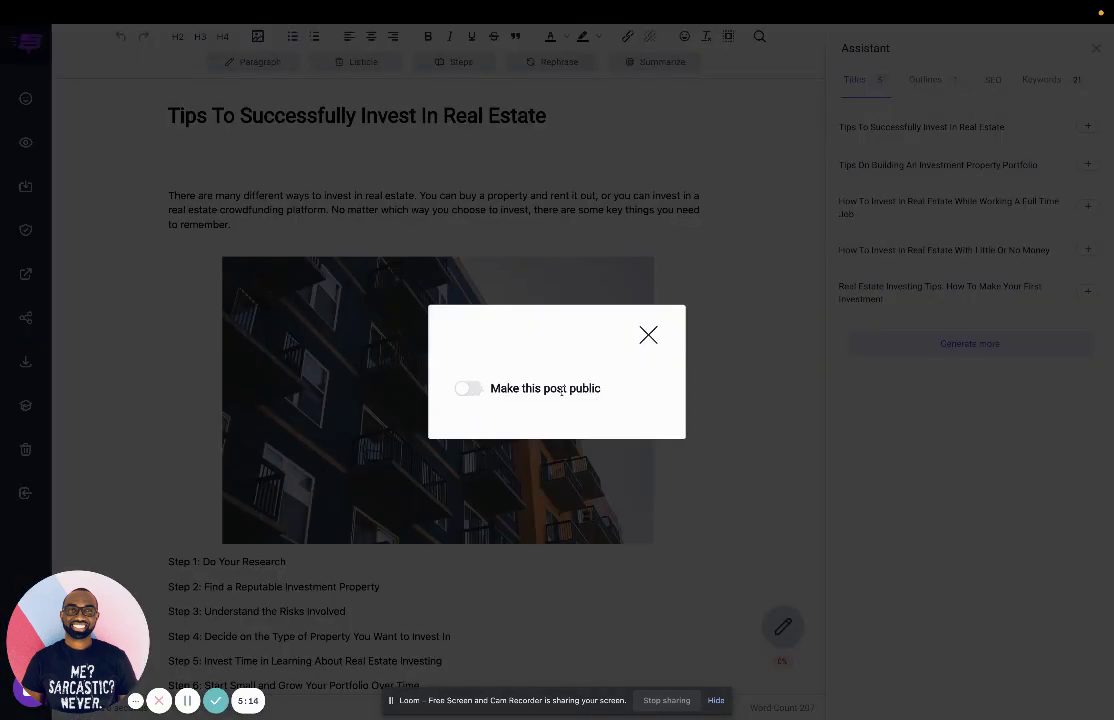
left_click(467, 390)
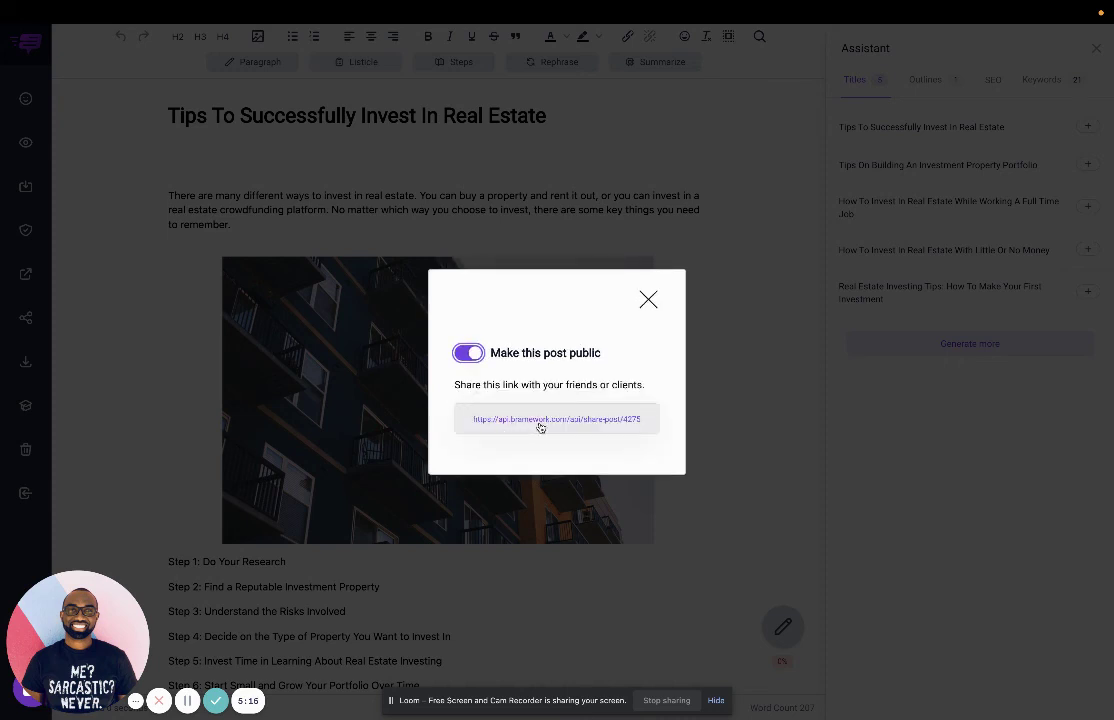
left_click_drag(644, 423, 468, 425)
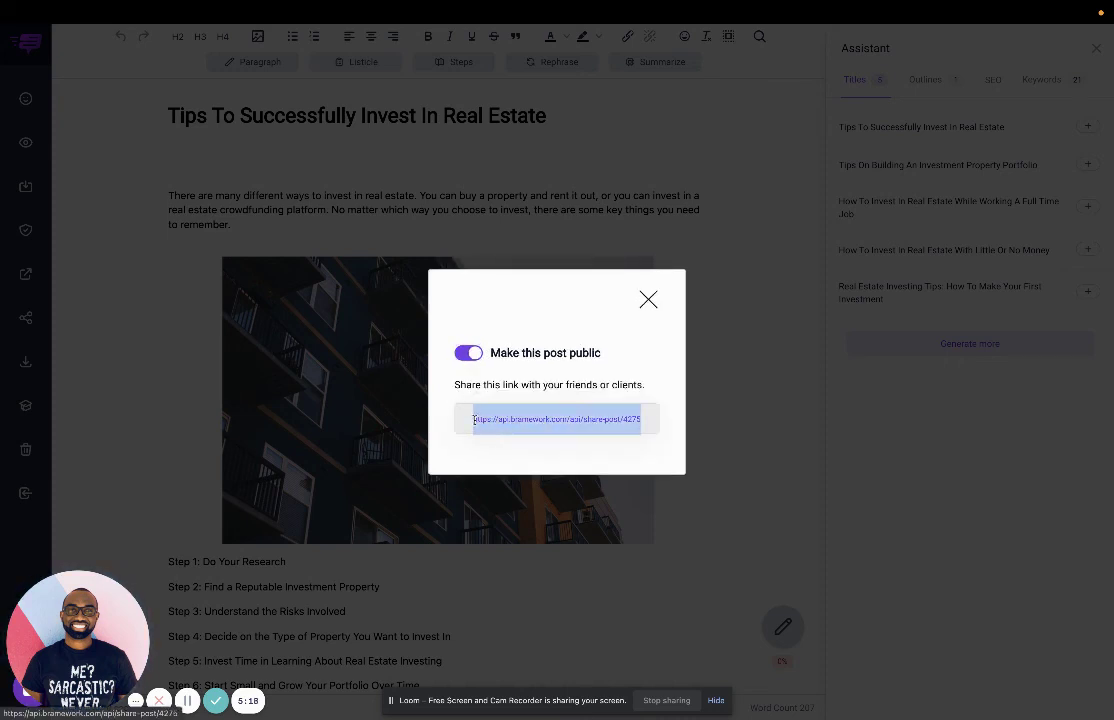
left_click(628, 333)
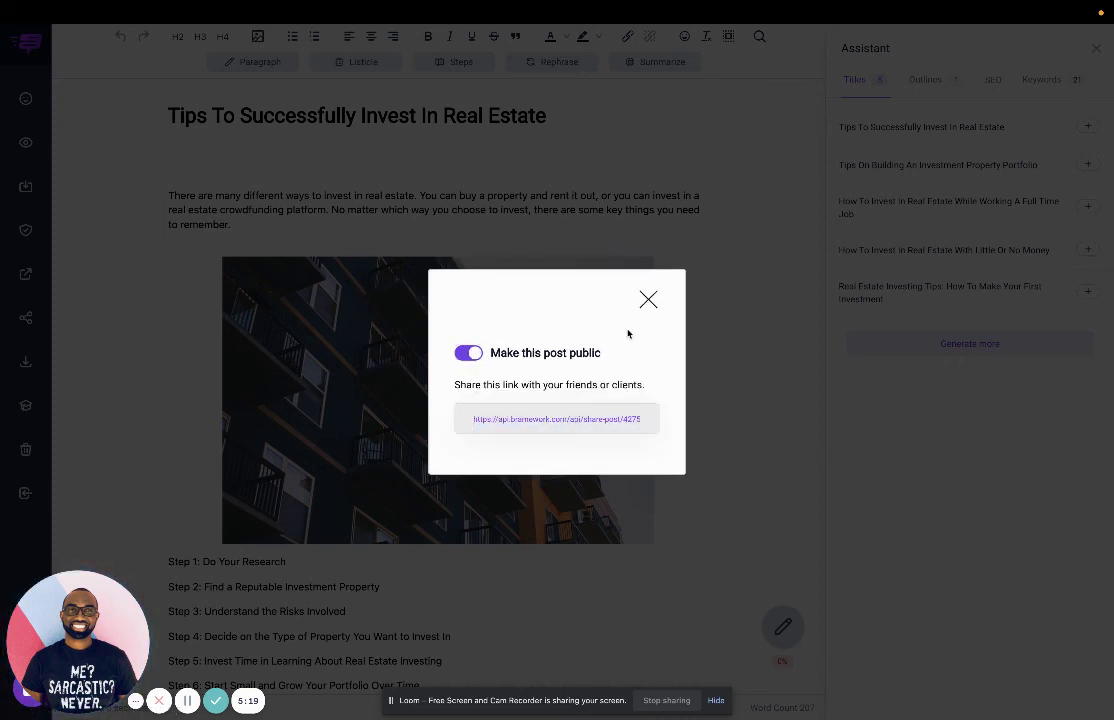
Open the public share link and scroll through the published 'Tips To Successfully Invest In Real Estate' page
left_click(582, 421)
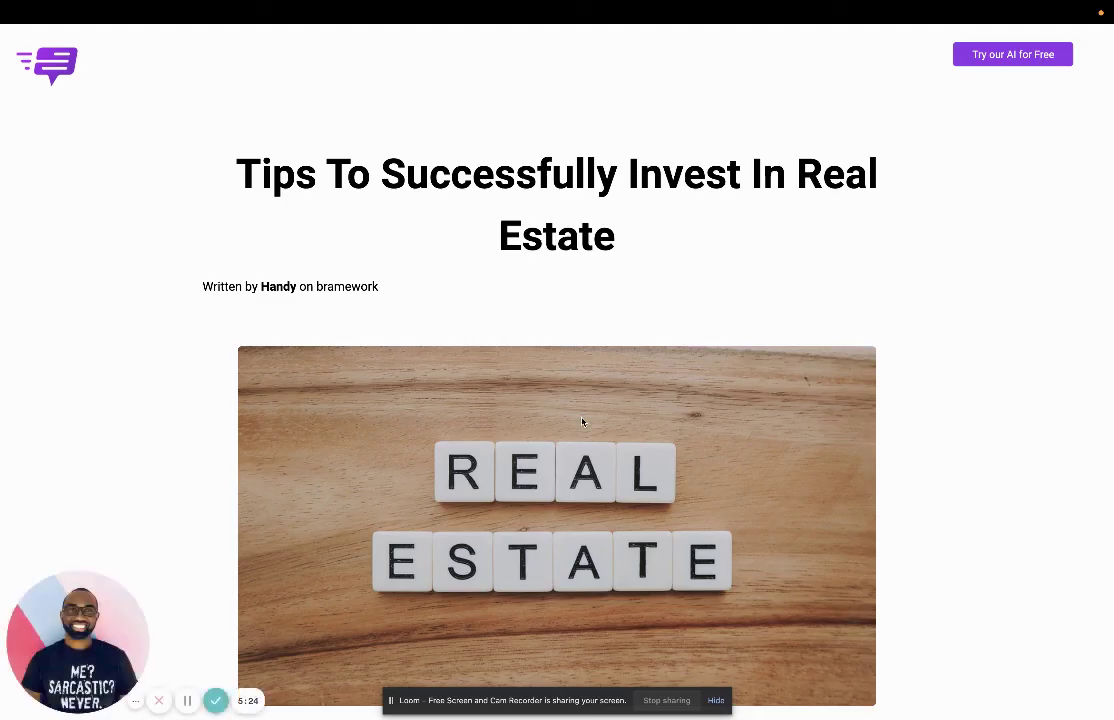
scroll(297, 272, "down", 3)
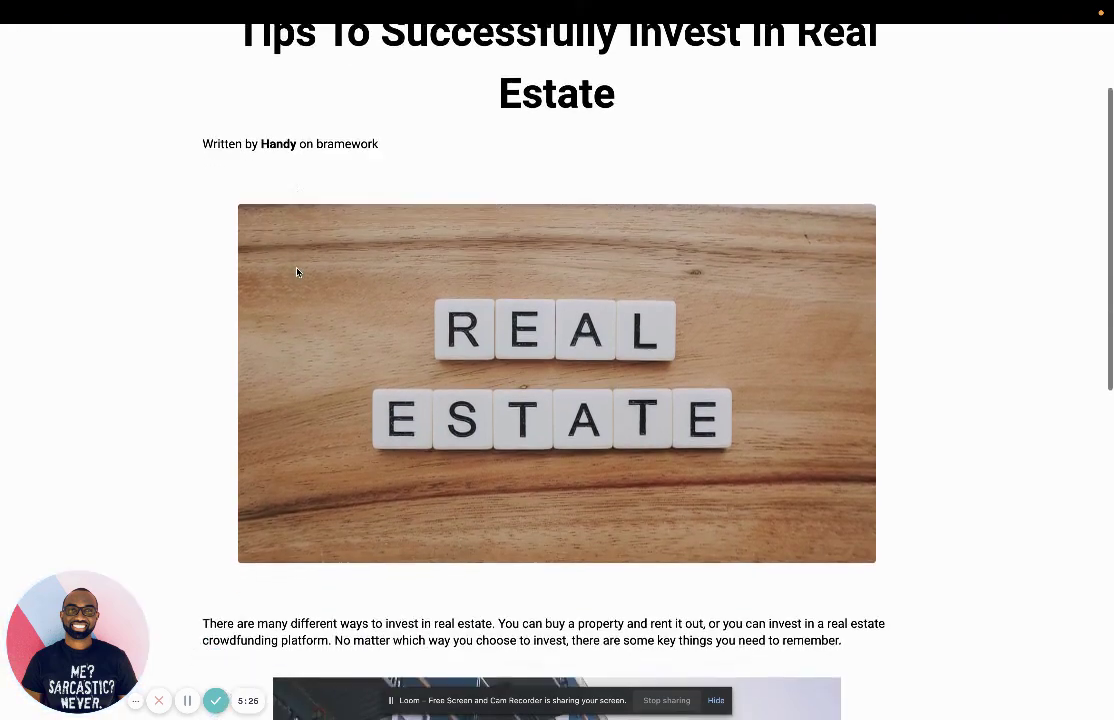
scroll(297, 272, "up", 3)
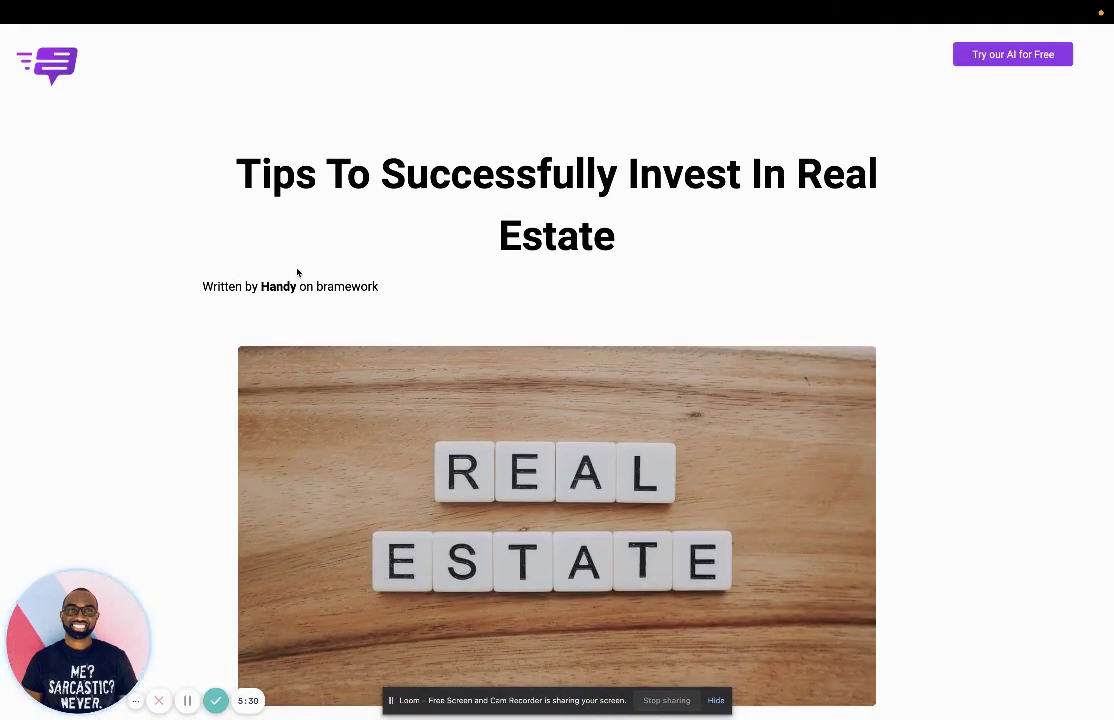
scroll(297, 272, "down", 1)
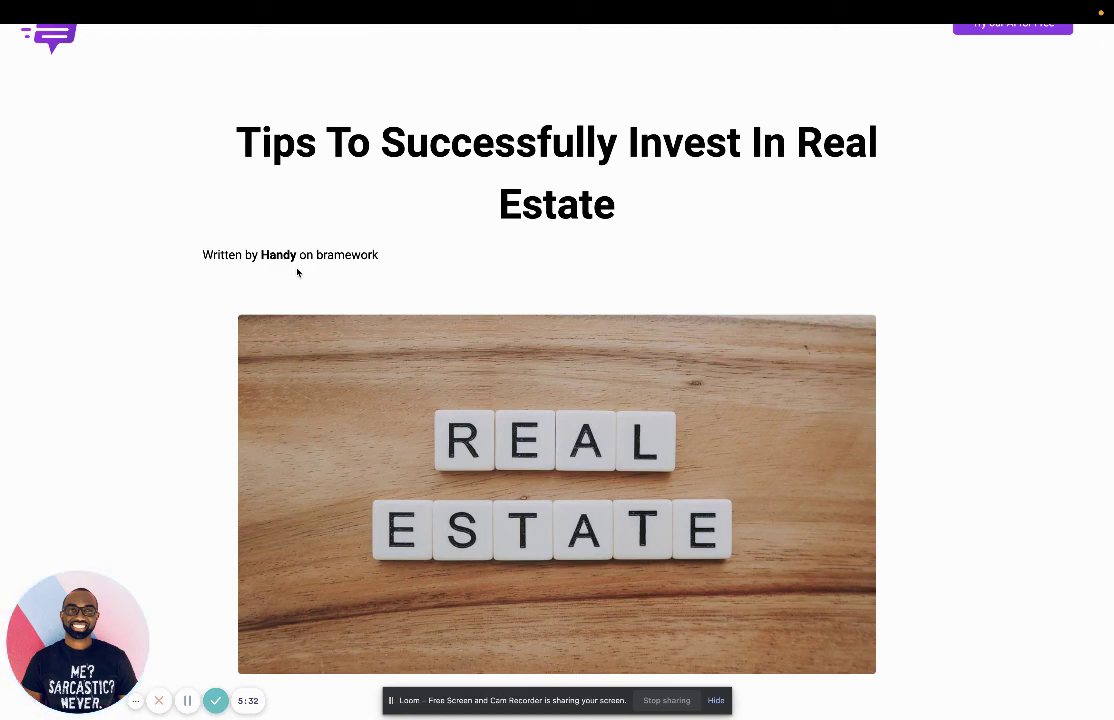
scroll(297, 272, "down", 3)
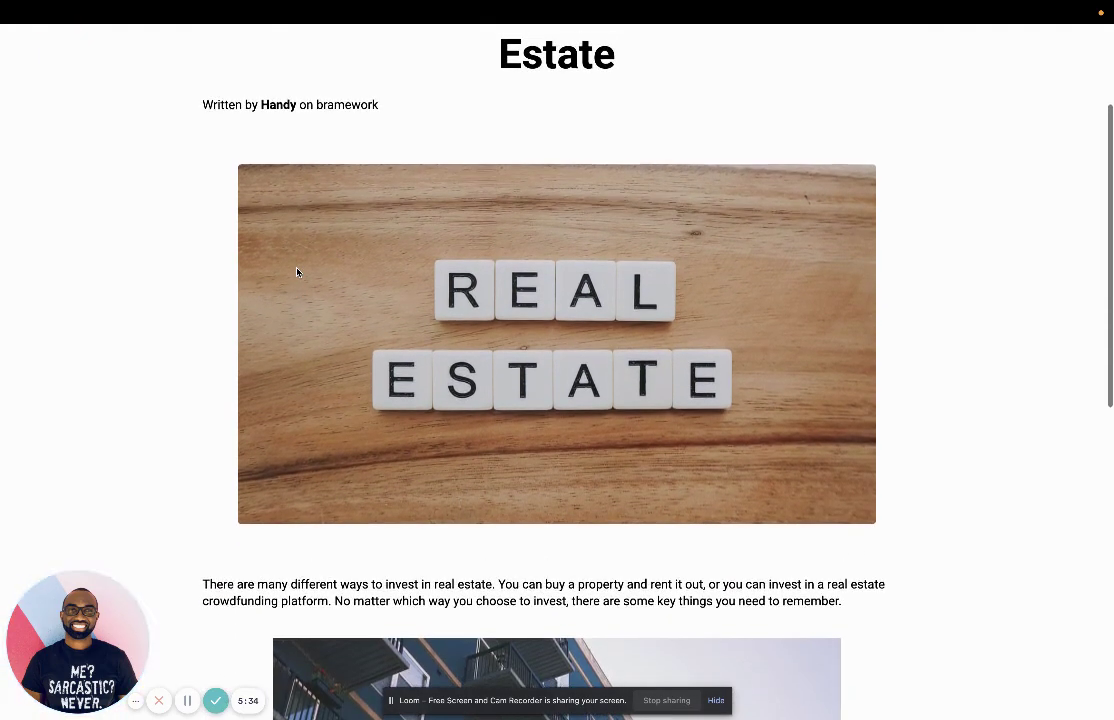